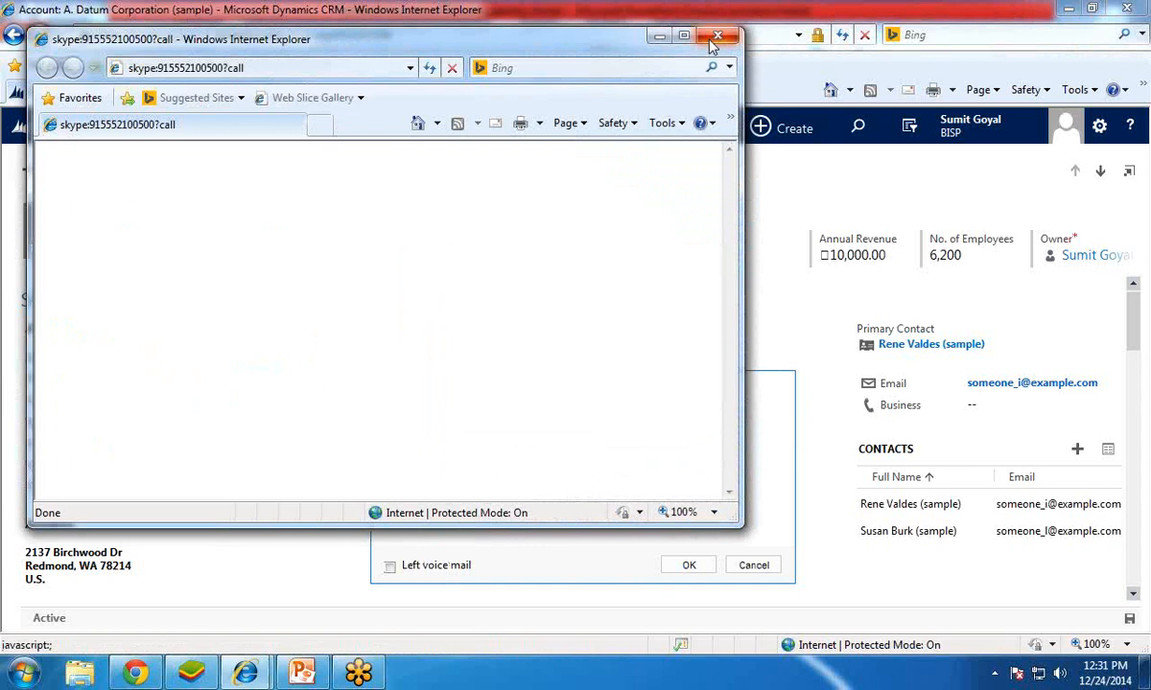
Close the Skype call window and enter a new phone number for the A. Datum Corporation (sample) account
{"action": "left_click", "coordinate": [717, 39]}
{"action": "left_click", "coordinate": [254, 385]}
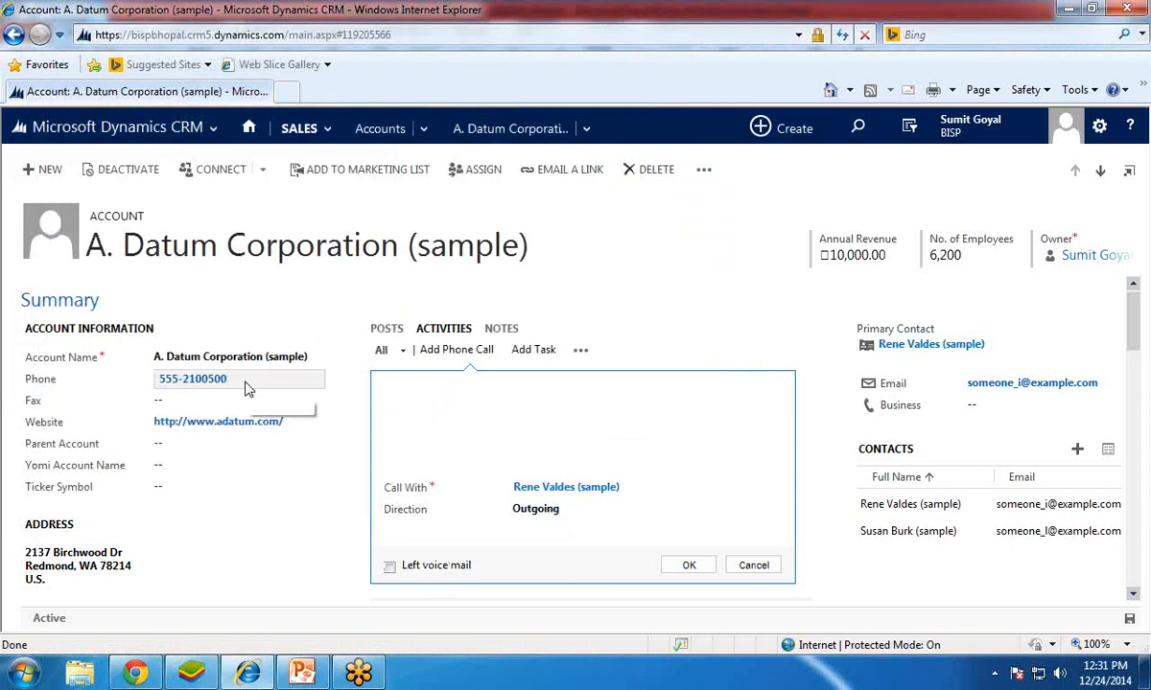
{"action": "left_click", "coordinate": [259, 380]}
{"action": "type", "text": "45"}
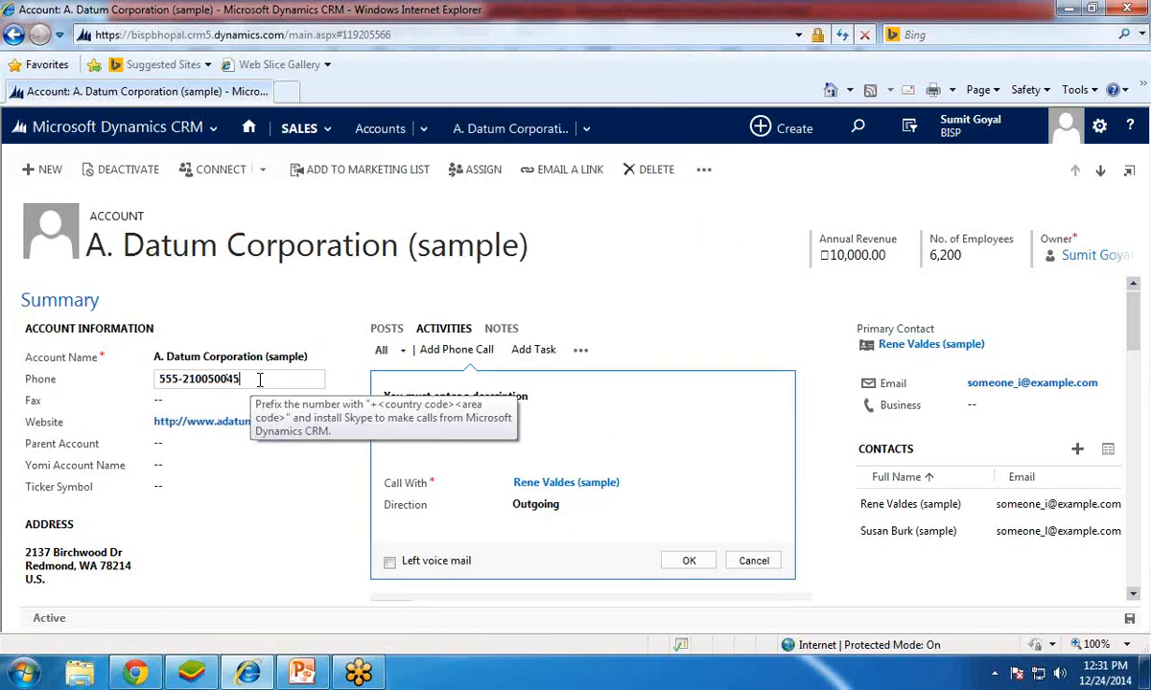
{"action": "type", "text": "2"}
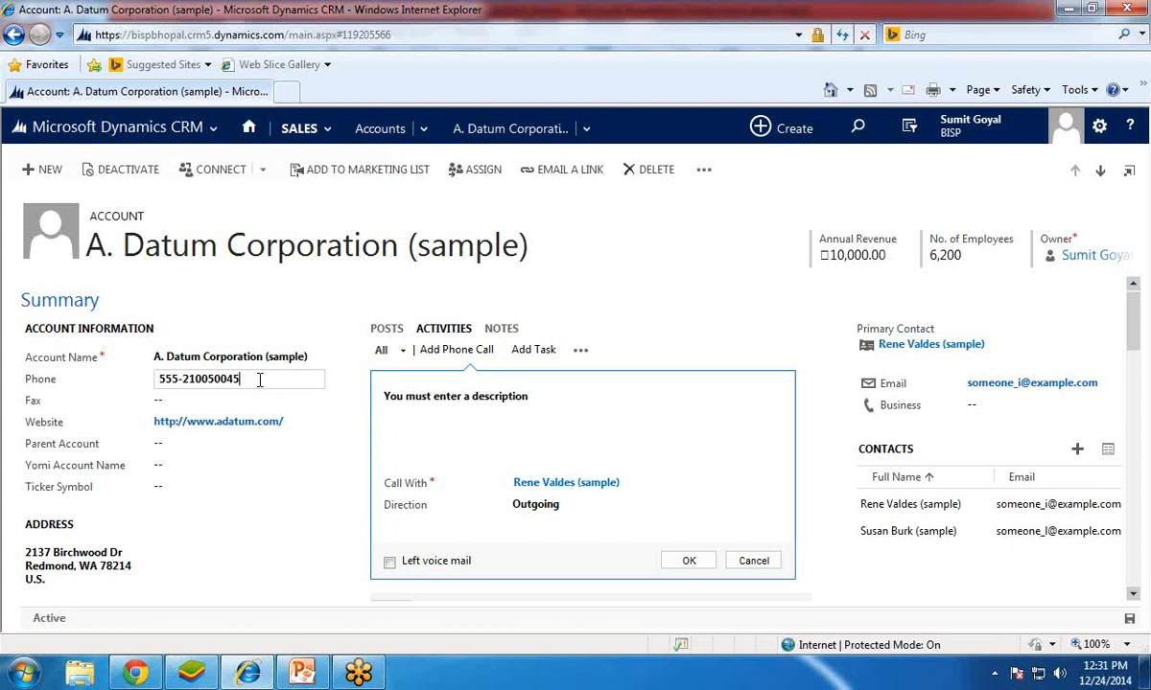
{"action": "key", "text": "BackSpace"}
{"action": "key", "text": "BackSpace"}
{"action": "key", "text": "BackSpace"}
{"action": "key", "text": "BackSpace"}
{"action": "key", "text": "BackSpace"}
{"action": "key", "text": "BackSpace"}
{"action": "key", "text": "BackSpace"}
{"action": "key", "text": "BackSpace"}
{"action": "left_click_drag", "start_coordinate": [248, 379], "coordinate": [161, 382]}
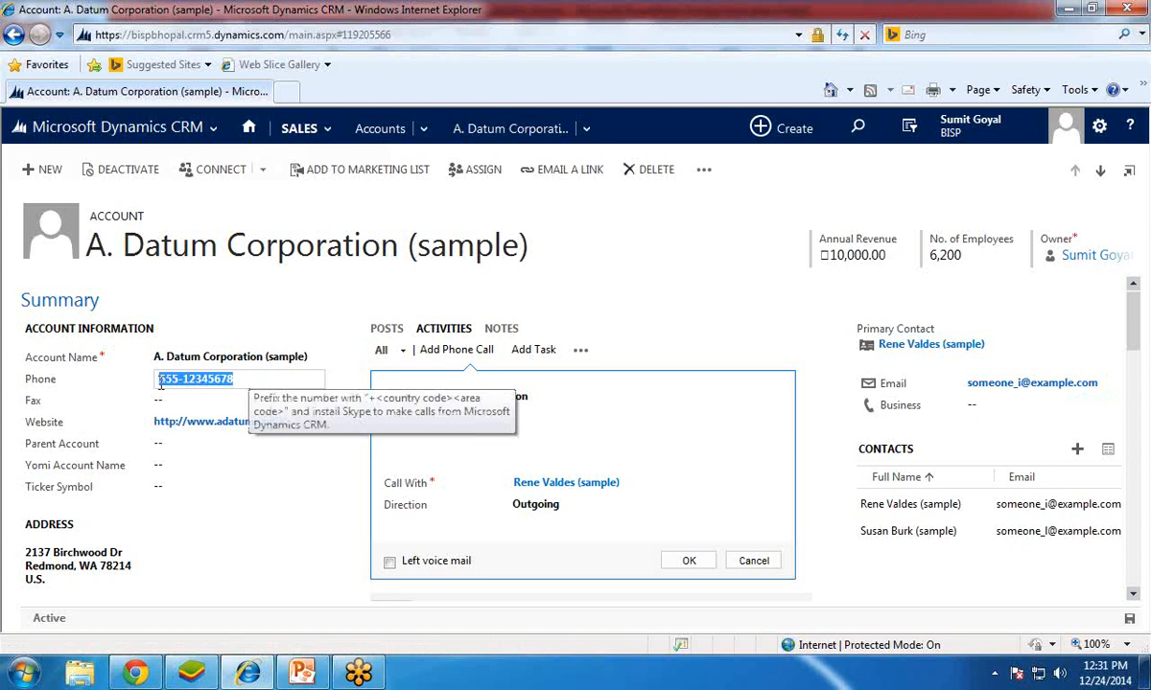
{"action": "left_click", "coordinate": [168, 283]}
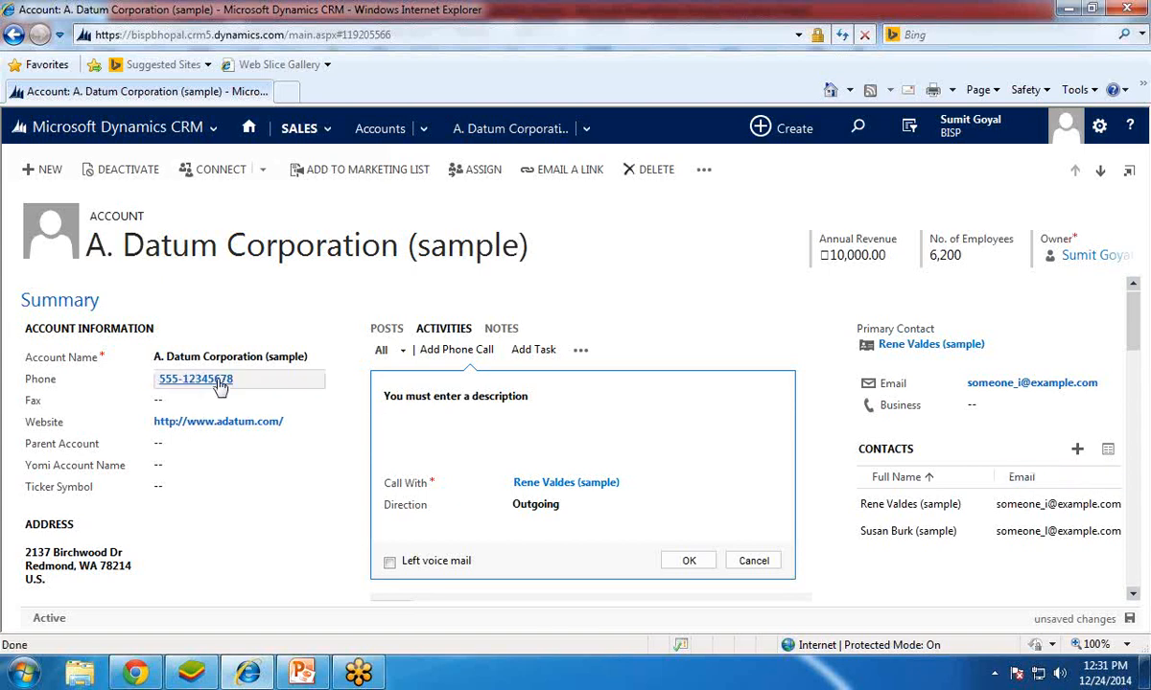
Go to the Process Center in the Settings area and open the Processes list
{"action": "left_click", "coordinate": [186, 132]}
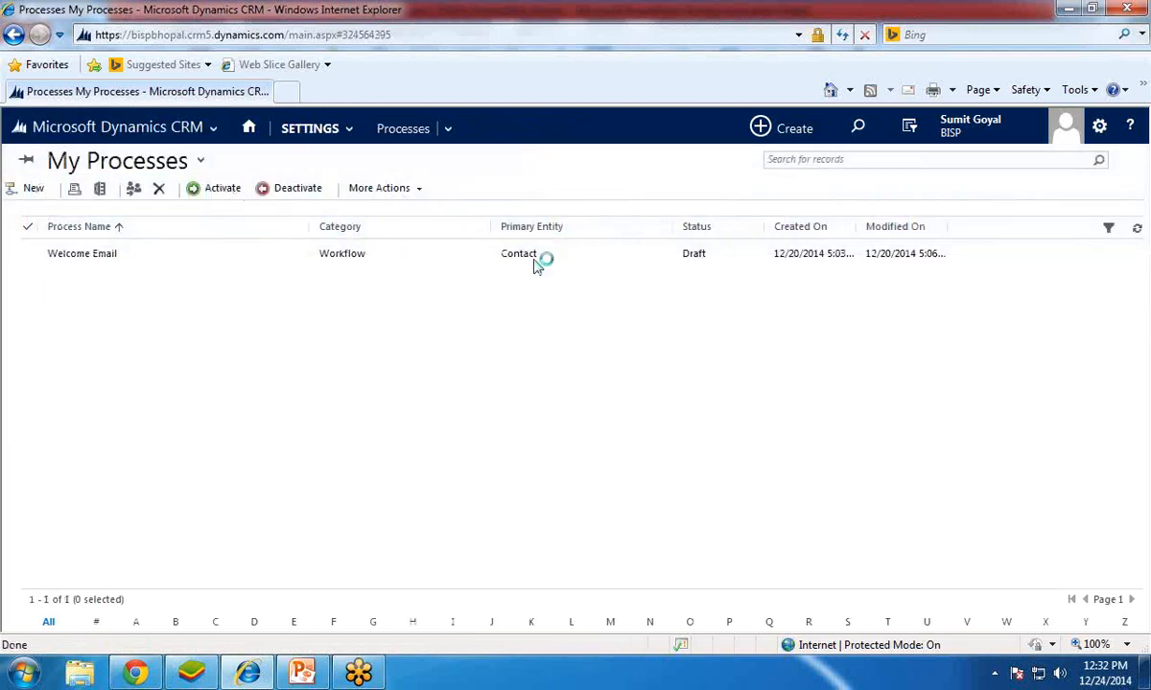
{"action": "left_click", "coordinate": [349, 128]}
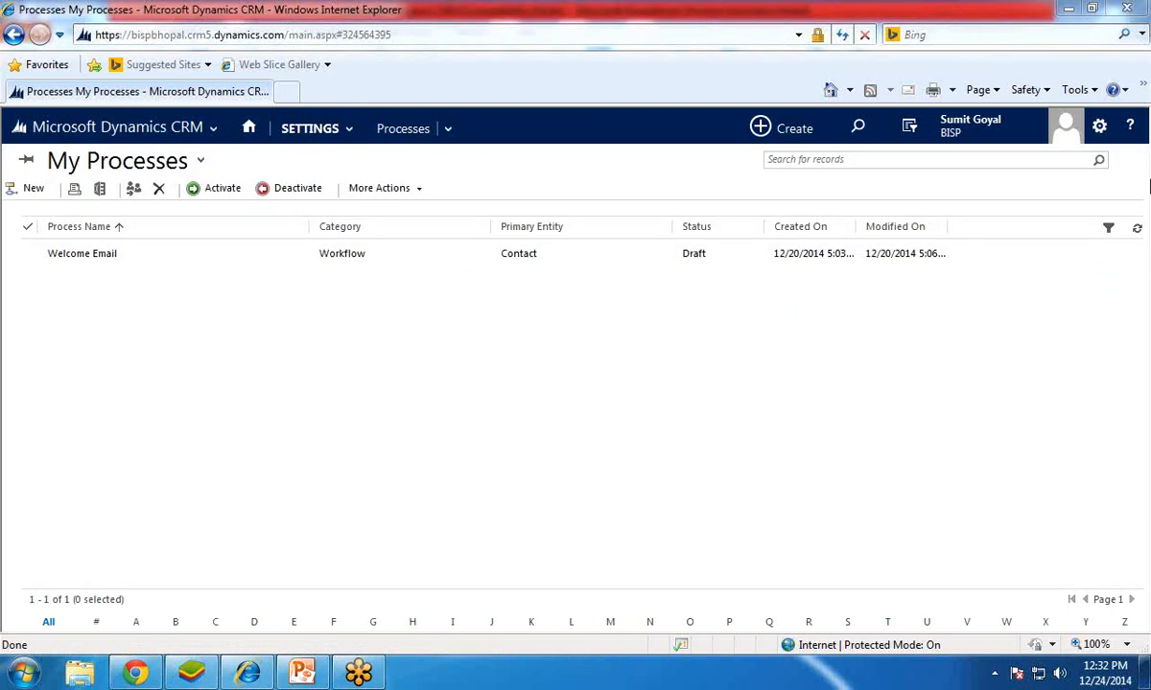
{"action": "left_click", "coordinate": [347, 130]}
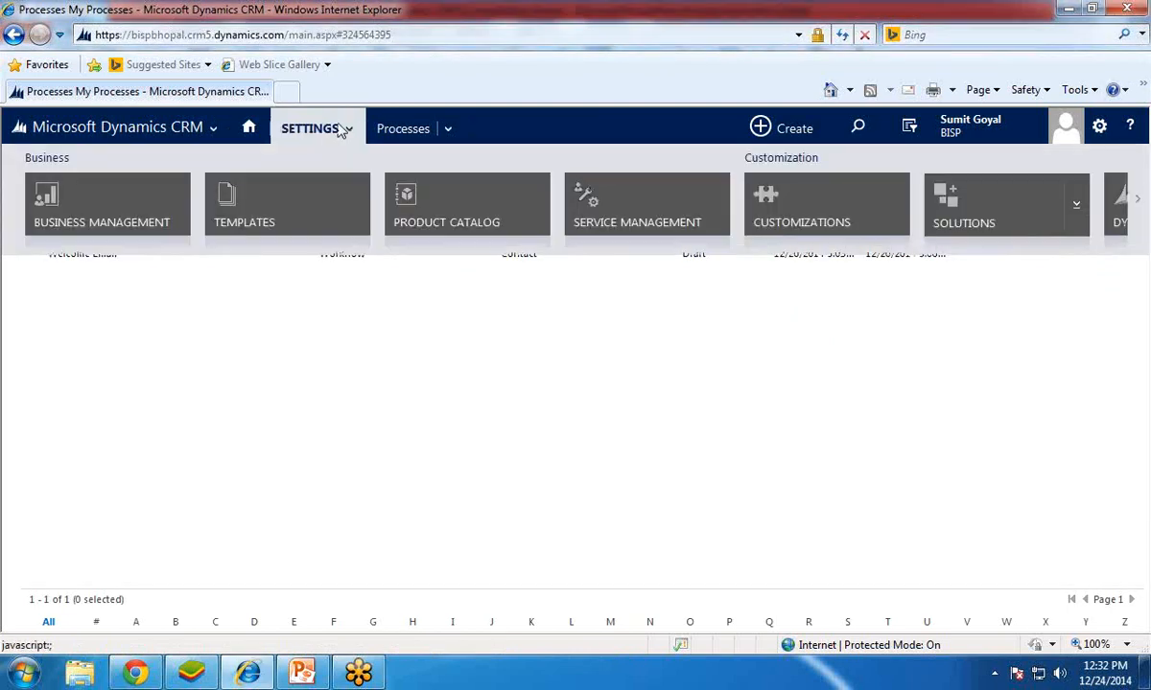
{"action": "left_click", "coordinate": [1142, 216]}
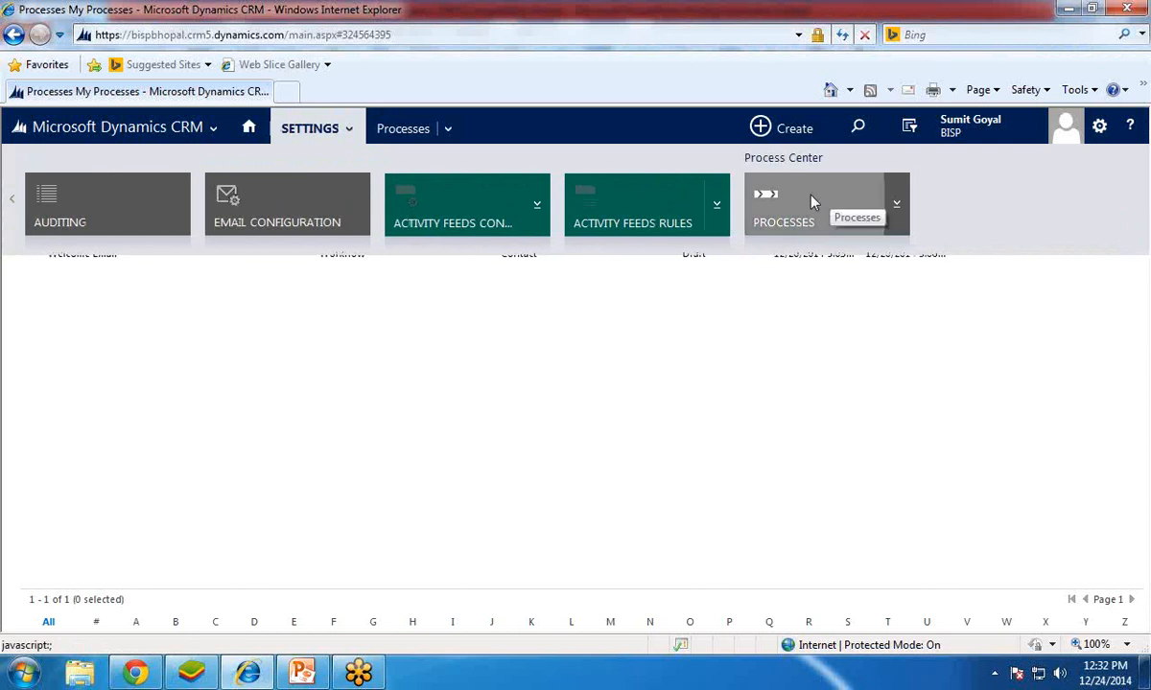
{"action": "left_click", "coordinate": [810, 201]}
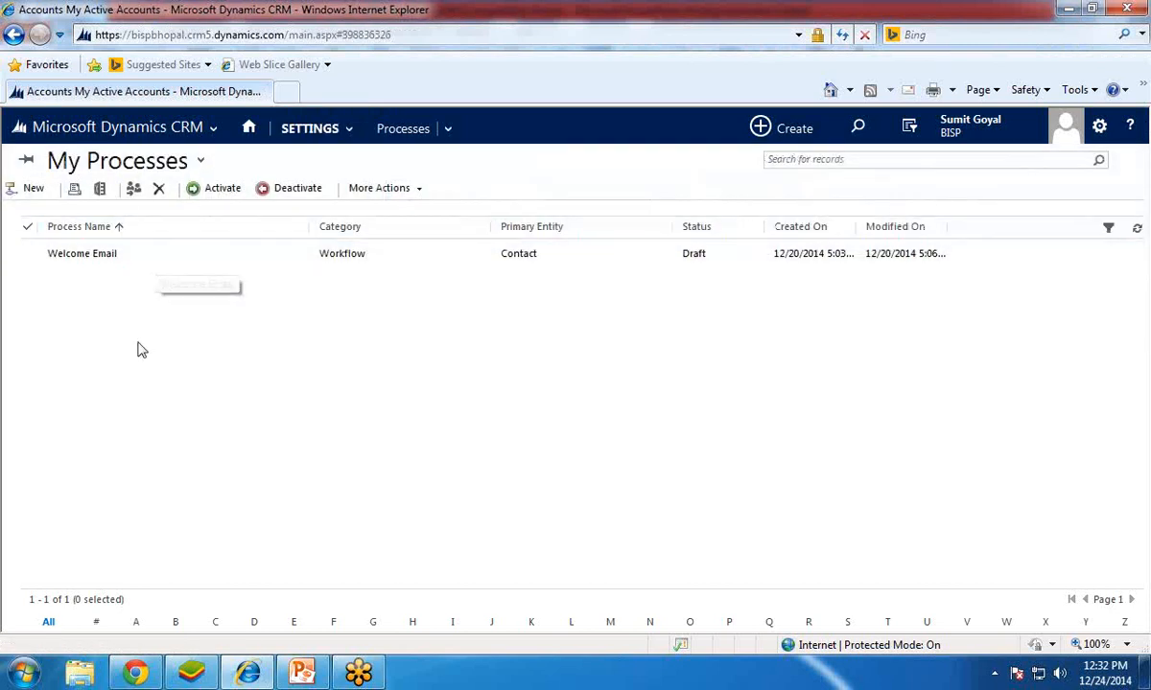
Create a blank process named Field Update with category Workflow and entity Account, running in the background
{"action": "left_click", "coordinate": [33, 189]}
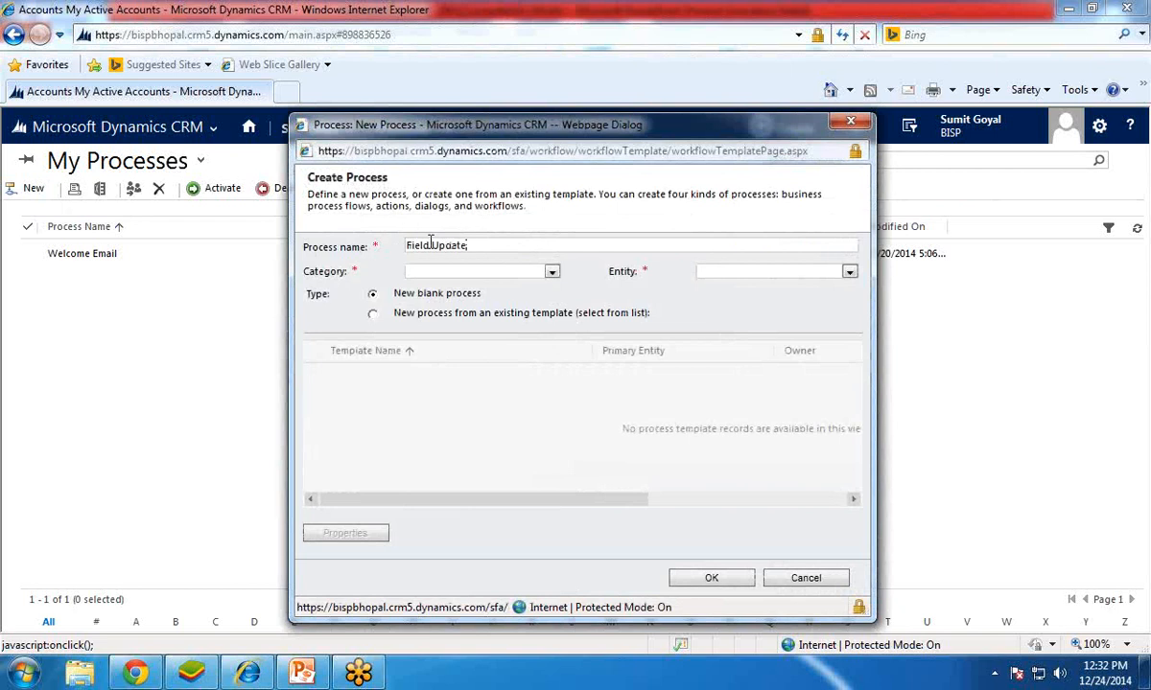
{"action": "left_click", "coordinate": [550, 271]}
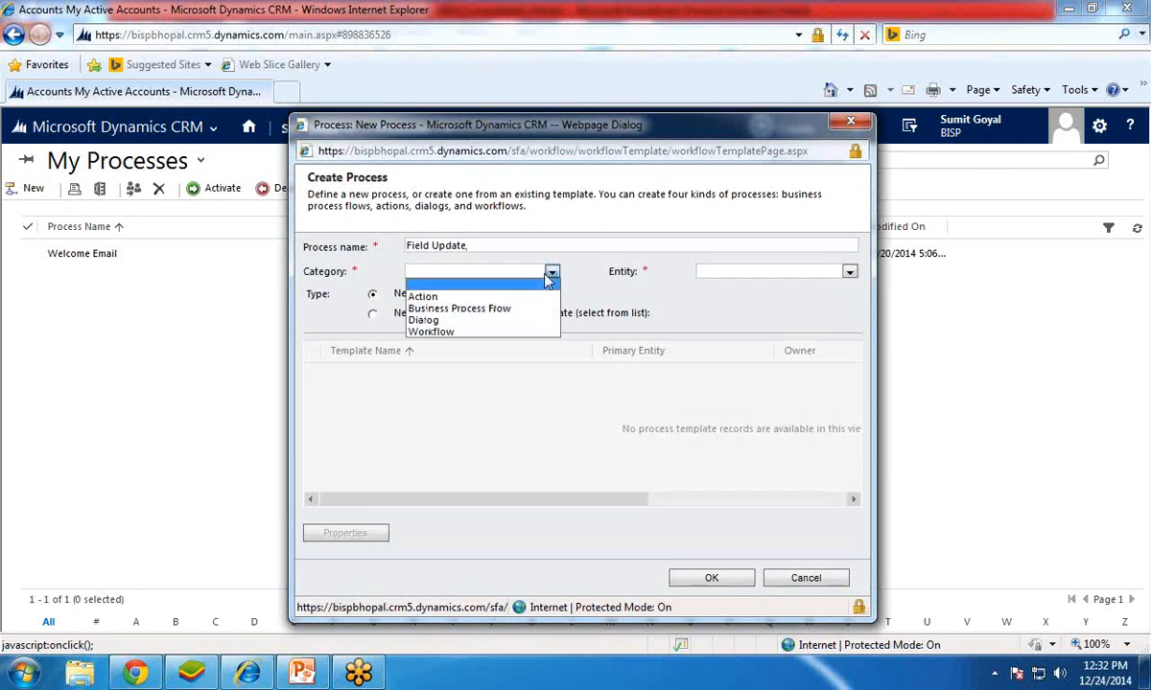
{"action": "left_click", "coordinate": [482, 333]}
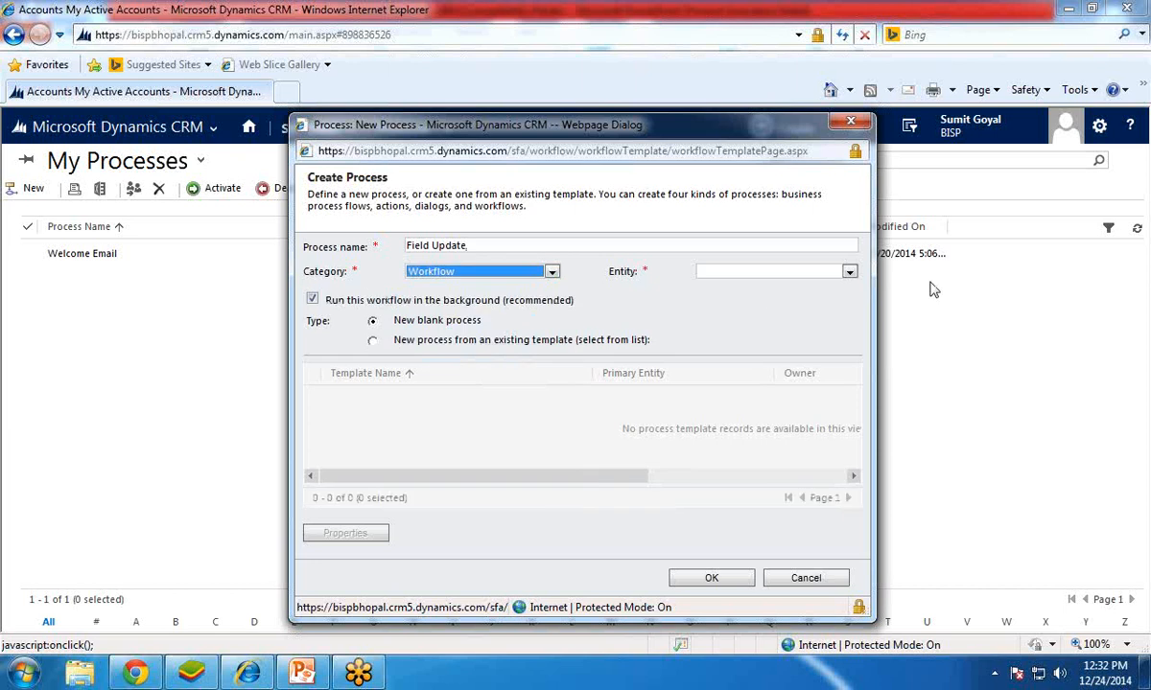
{"action": "left_click", "coordinate": [849, 274]}
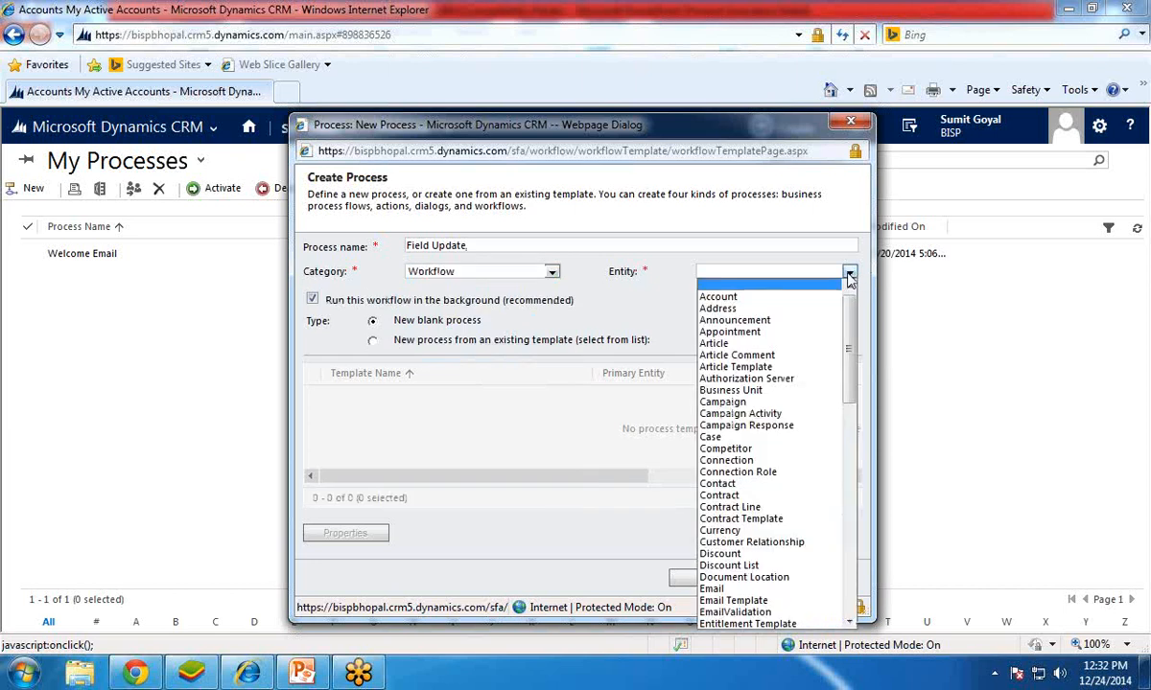
{"action": "left_click", "coordinate": [744, 298]}
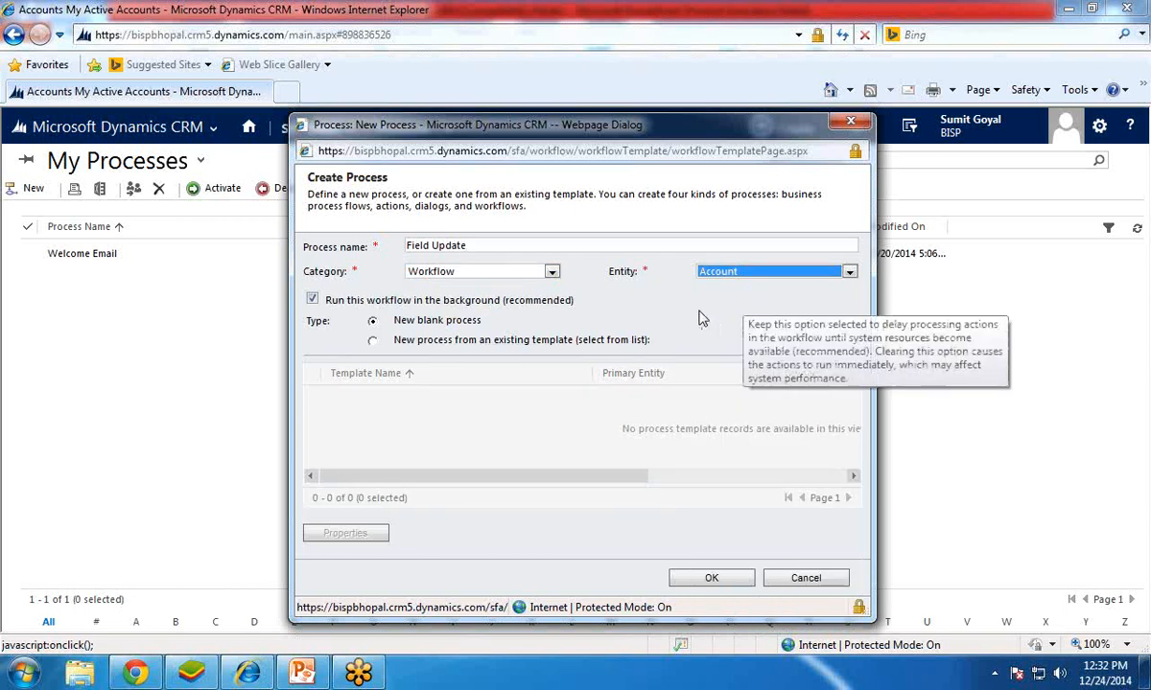
{"action": "left_click", "coordinate": [700, 319]}
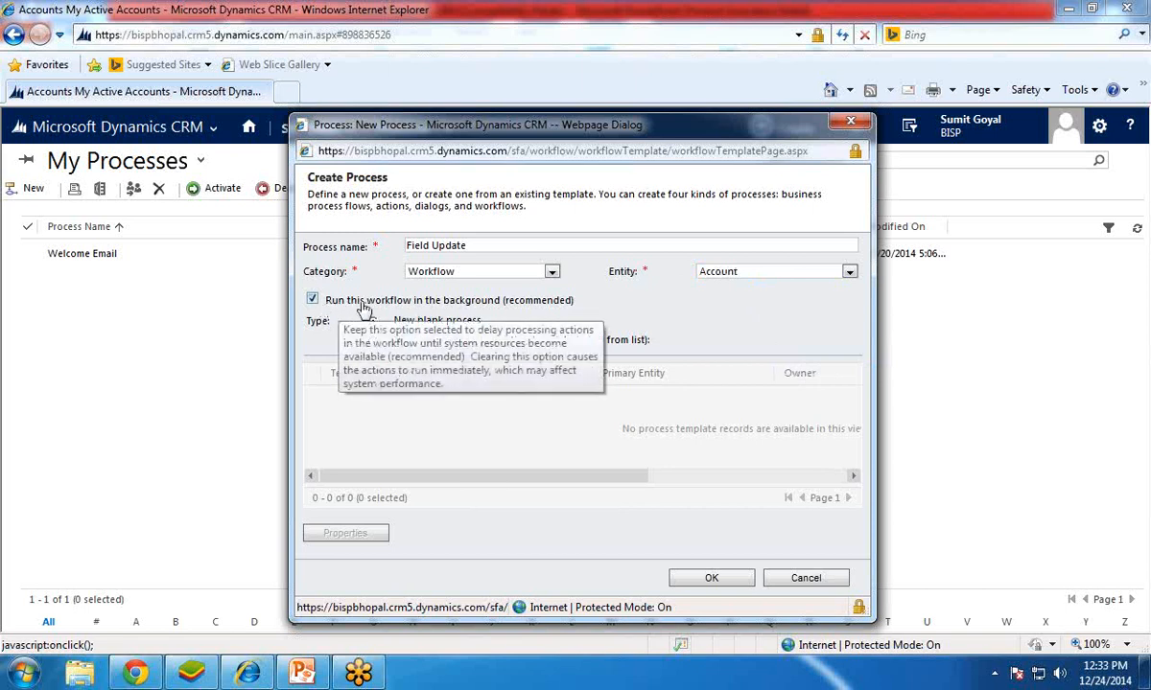
{"action": "left_click", "coordinate": [711, 580]}
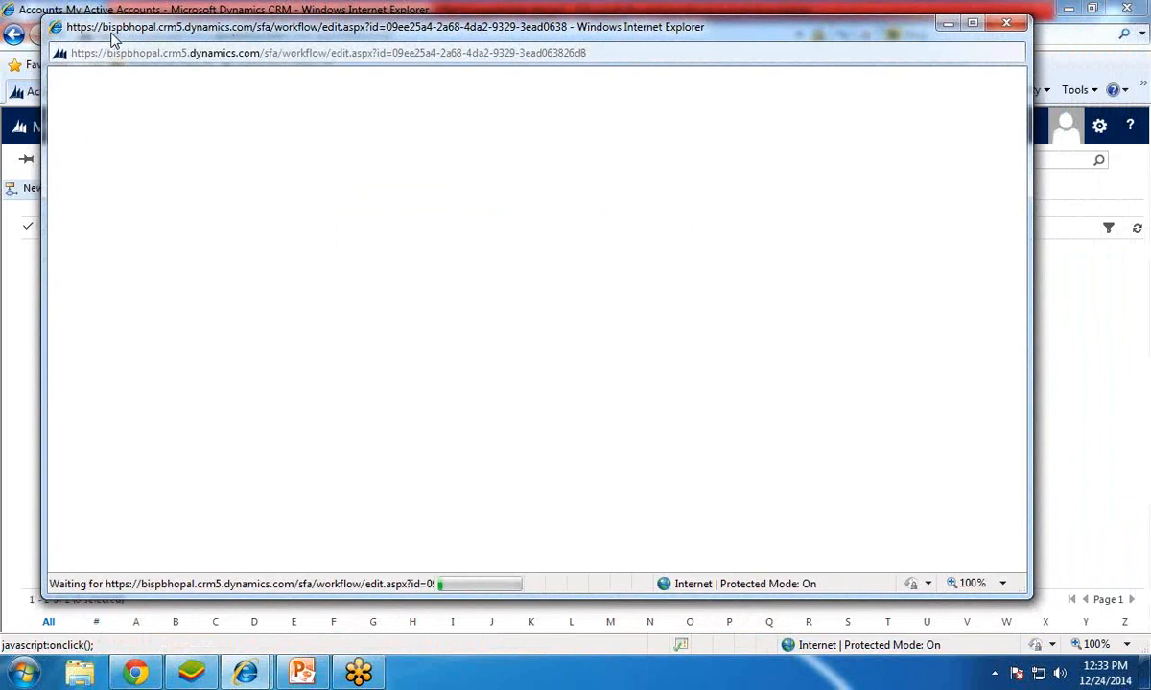
Enlarge the process window, set the workflow's scope to Organization and make it available as an on-demand process
{"action": "left_click_drag", "start_coordinate": [1024, 594], "coordinate": [1109, 624]}
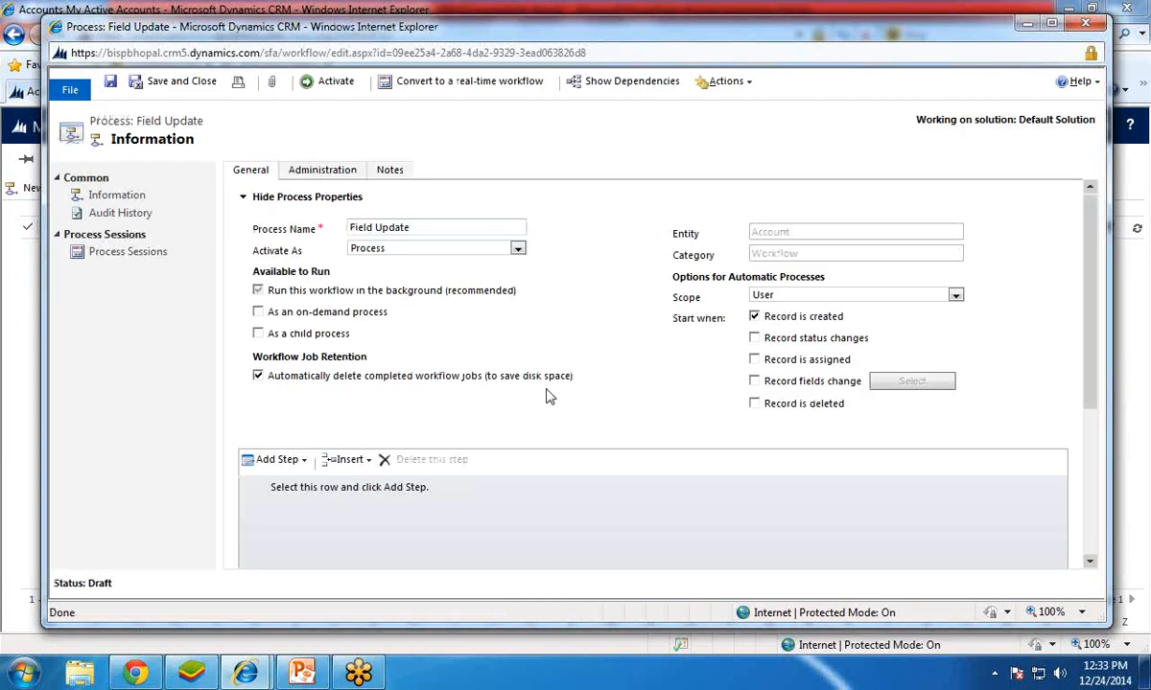
{"action": "left_click_drag", "start_coordinate": [409, 227], "coordinate": [329, 213]}
{"action": "left_click", "coordinate": [376, 248]}
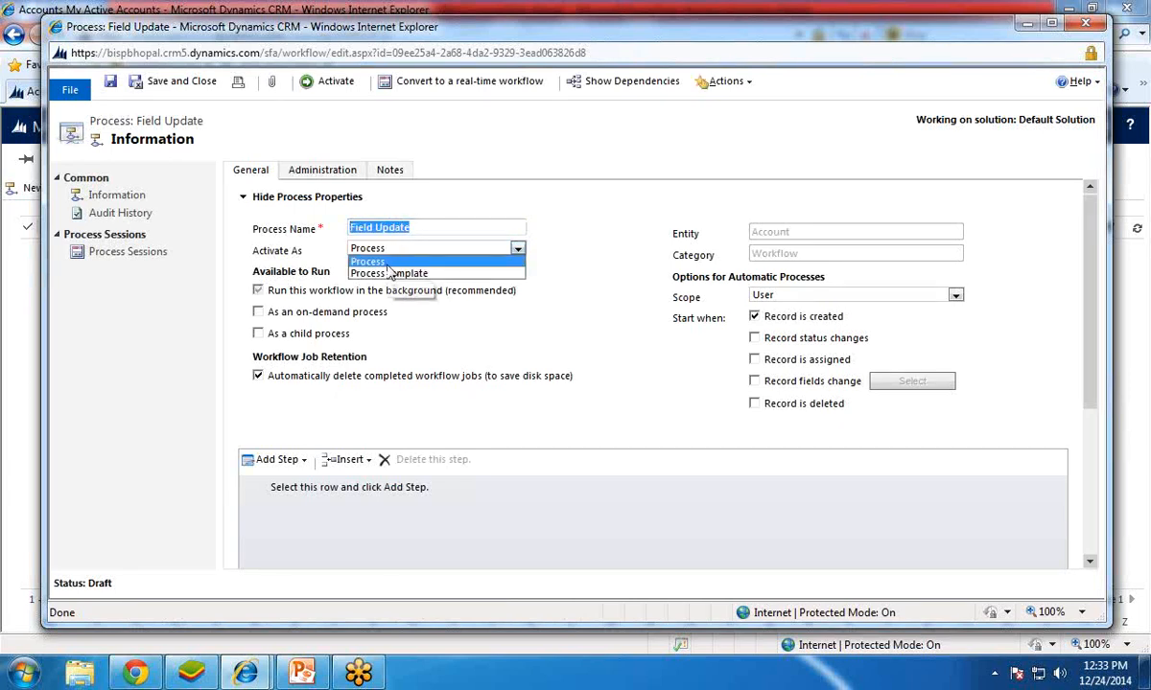
{"action": "left_click", "coordinate": [387, 267]}
{"action": "left_click", "coordinate": [794, 297]}
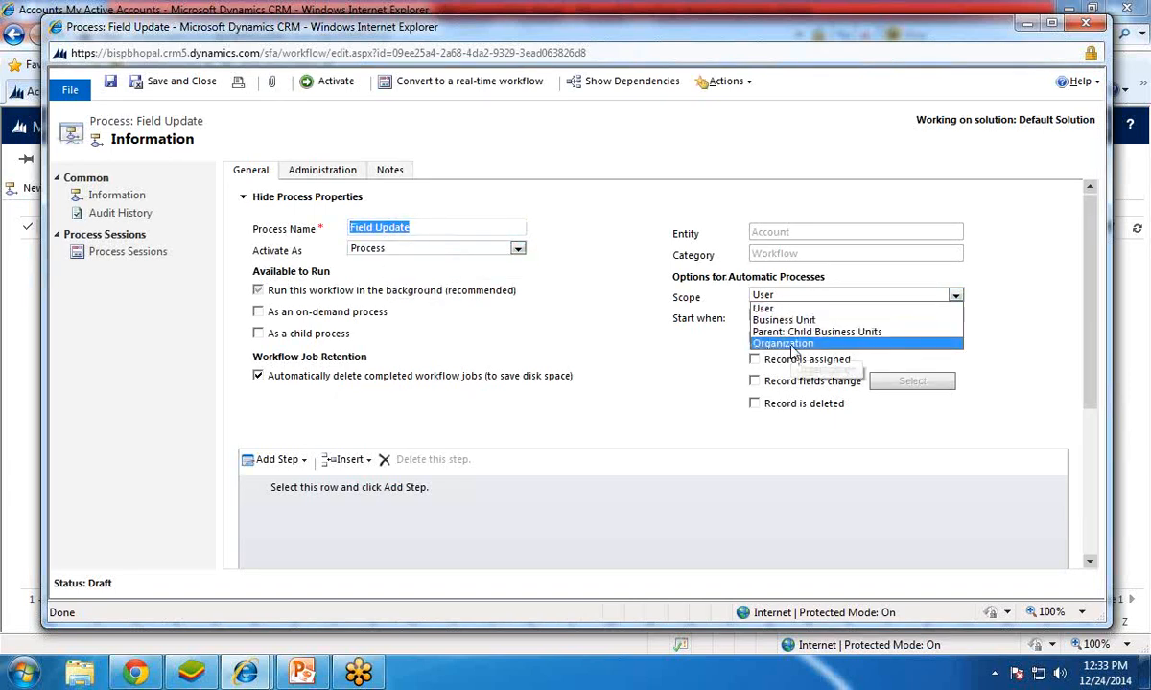
{"action": "left_click", "coordinate": [792, 345]}
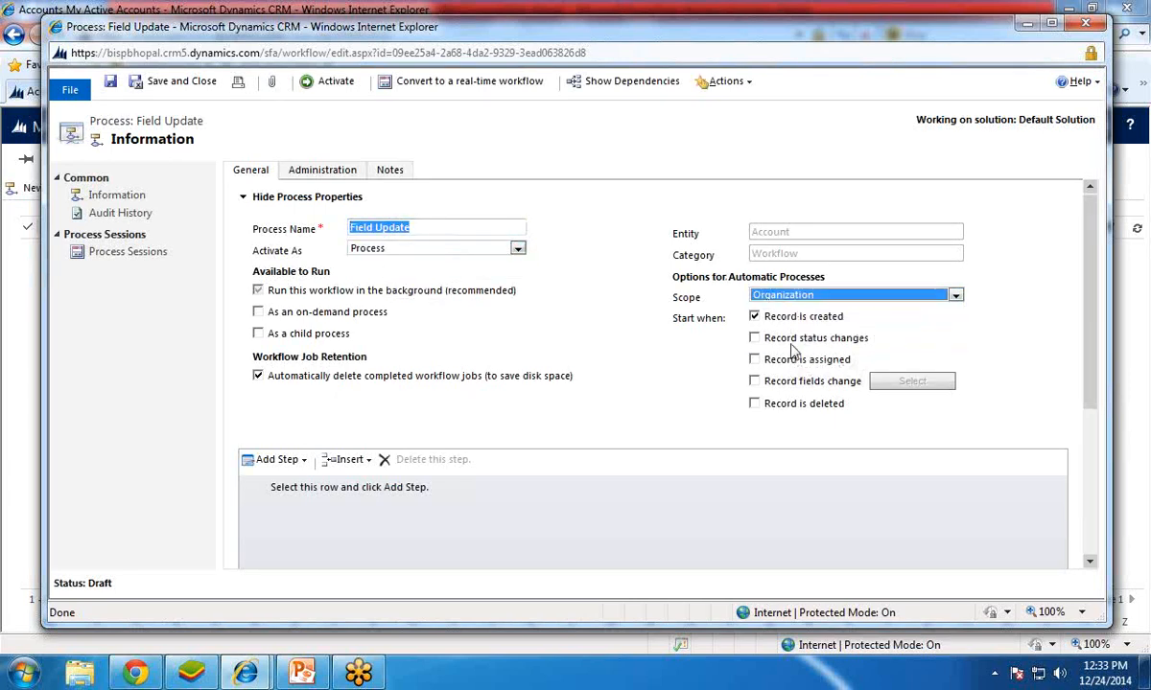
{"action": "left_click", "coordinate": [258, 312]}
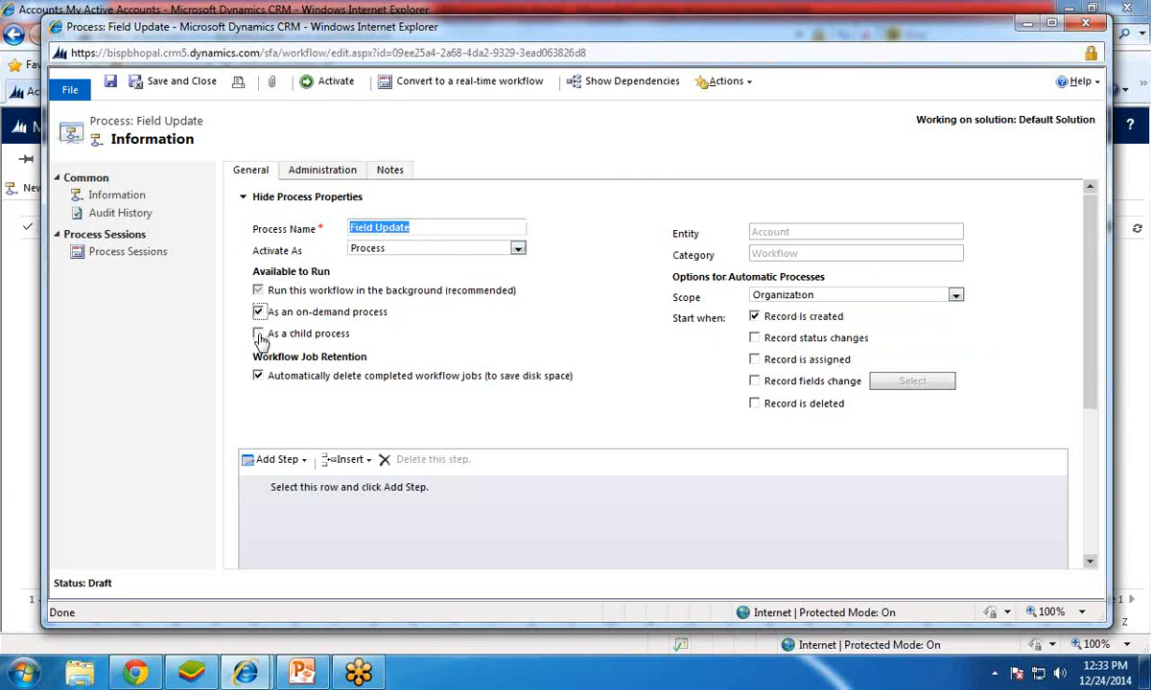
Make the workflow start on record field changes instead of record creation, and select Main Phone as the monitored field
{"action": "left_click", "coordinate": [754, 317]}
{"action": "left_click", "coordinate": [755, 381]}
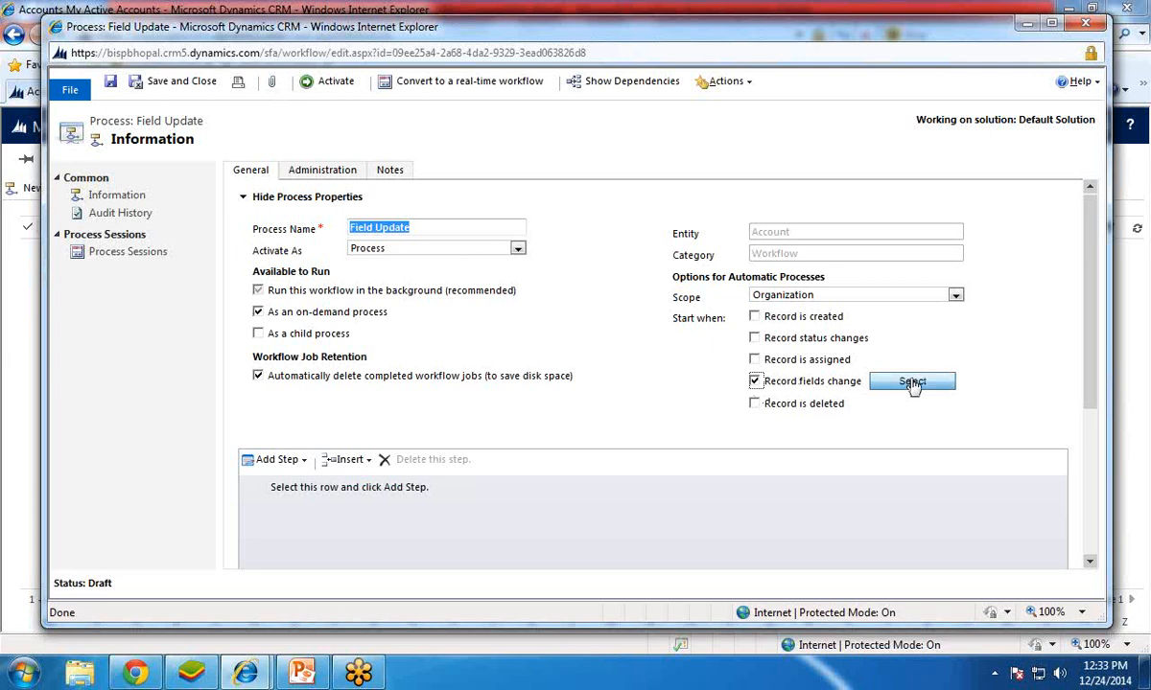
{"action": "left_click", "coordinate": [913, 382]}
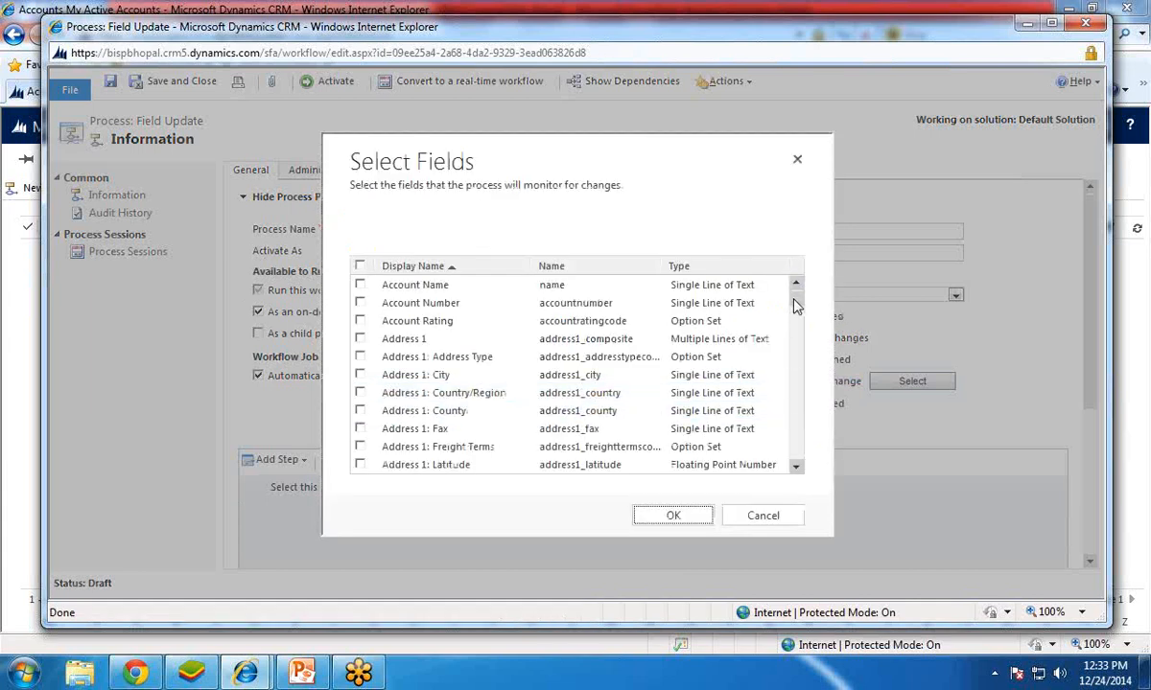
{"action": "left_click_drag", "start_coordinate": [794, 305], "coordinate": [786, 410]}
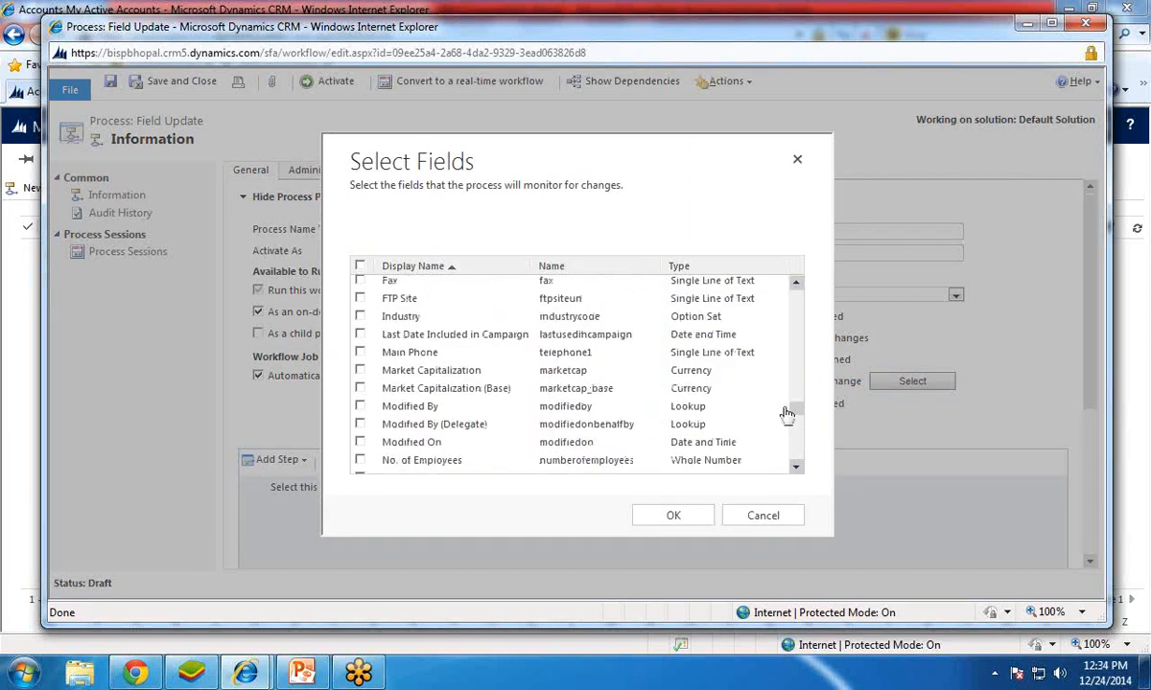
{"action": "left_click", "coordinate": [360, 353]}
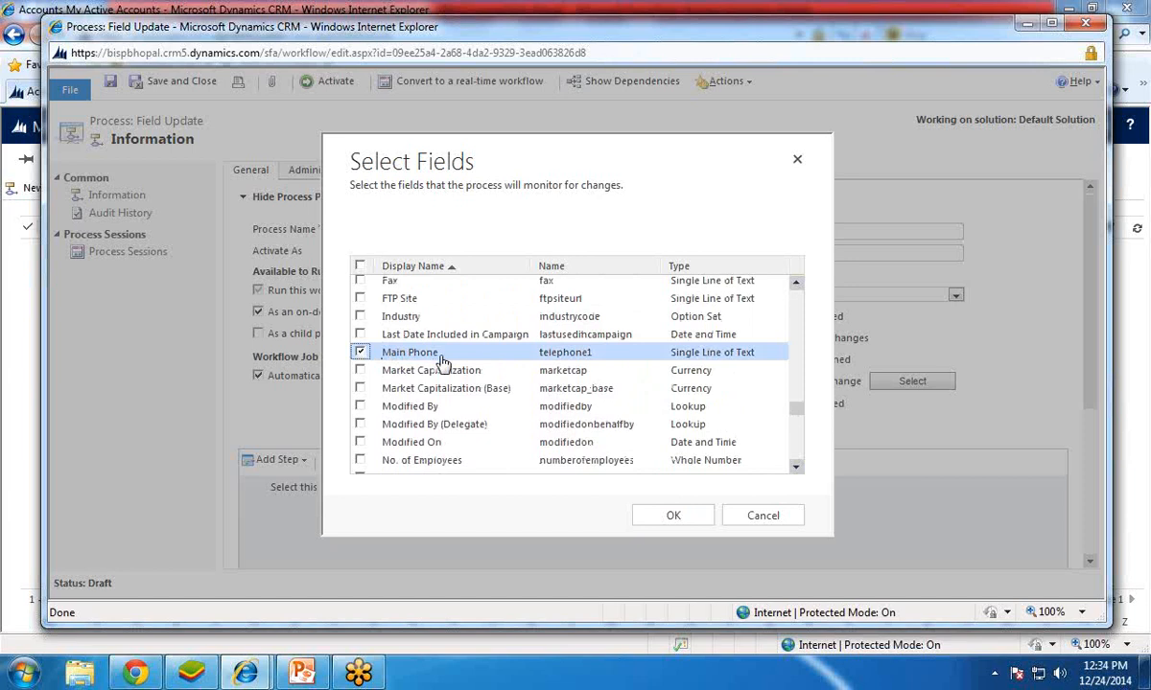
Open the A. Datum Corporation (sample) account from the Sales accounts list to check its phone field
{"action": "left_click", "coordinate": [13, 359]}
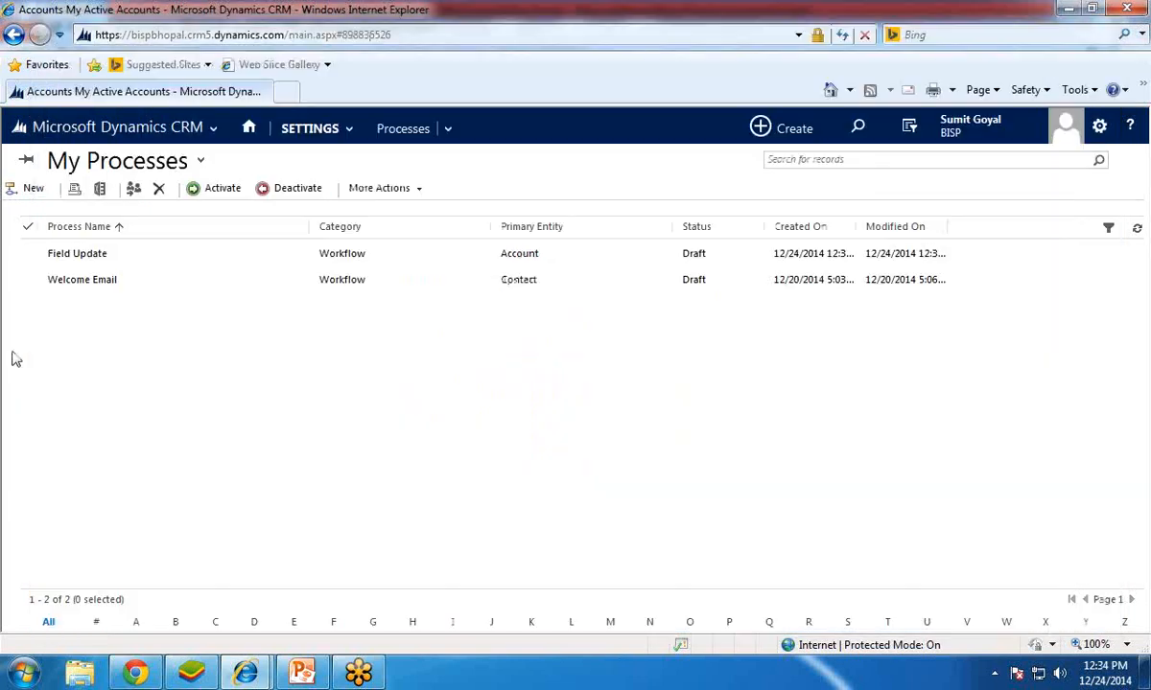
{"action": "left_click", "coordinate": [82, 127]}
{"action": "left_click", "coordinate": [85, 202]}
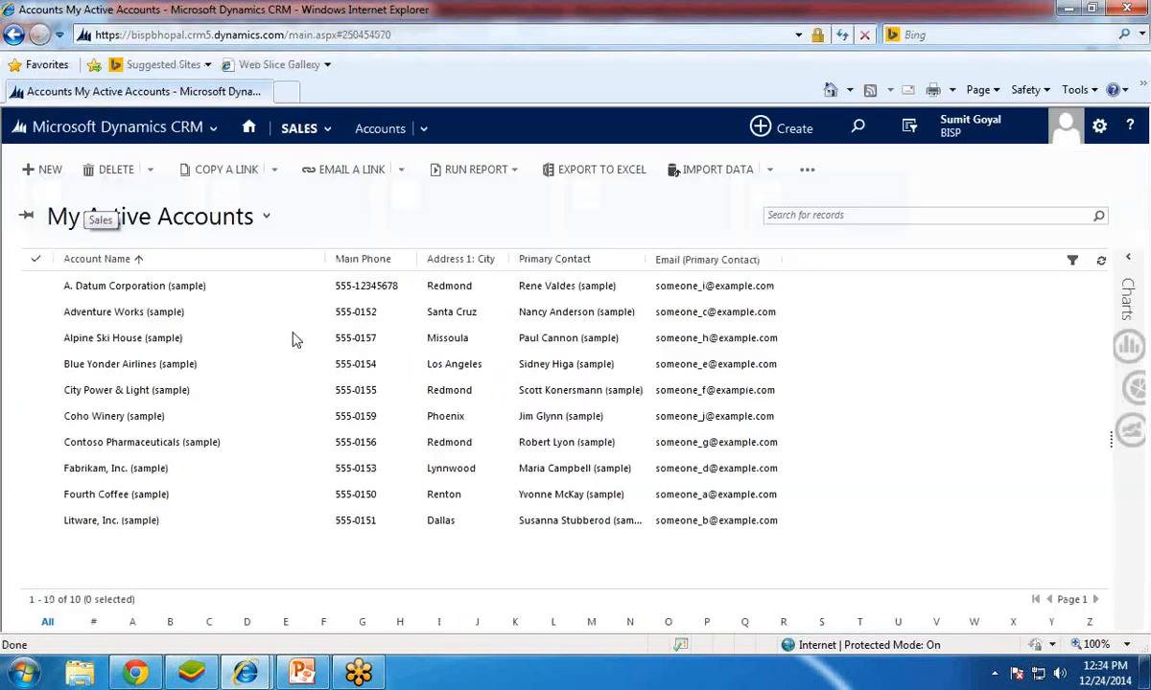
{"action": "left_click", "coordinate": [108, 288]}
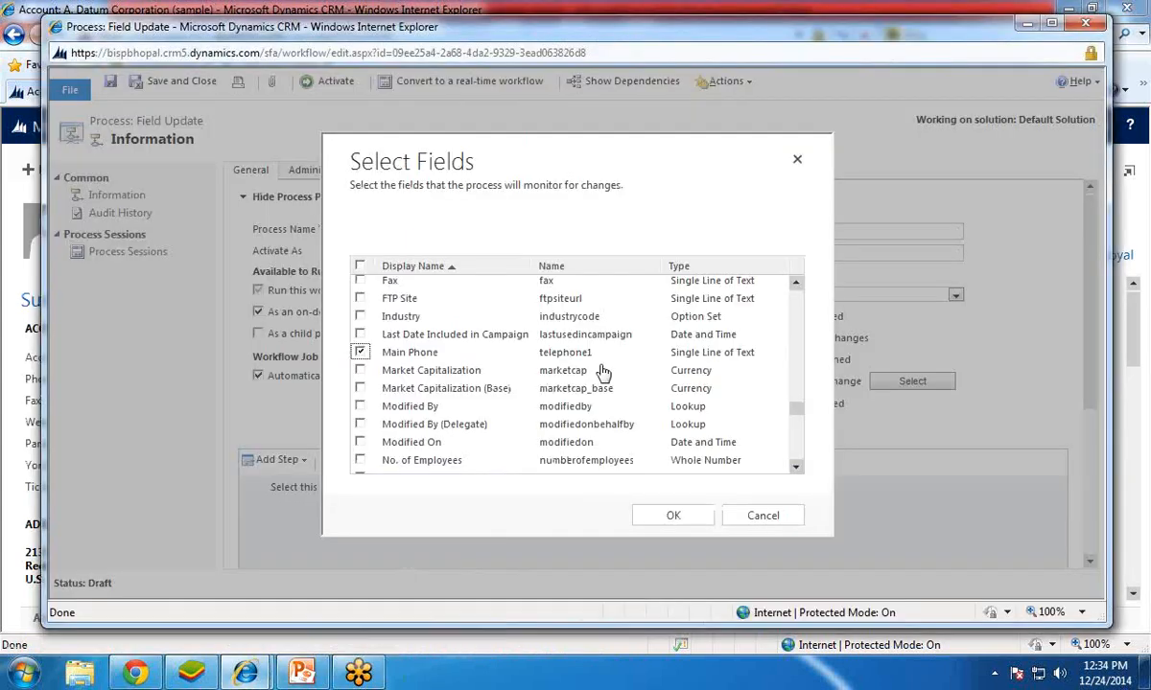
Confirm the monitored field selection and return to the Field Update process window
{"action": "left_click", "coordinate": [670, 517]}
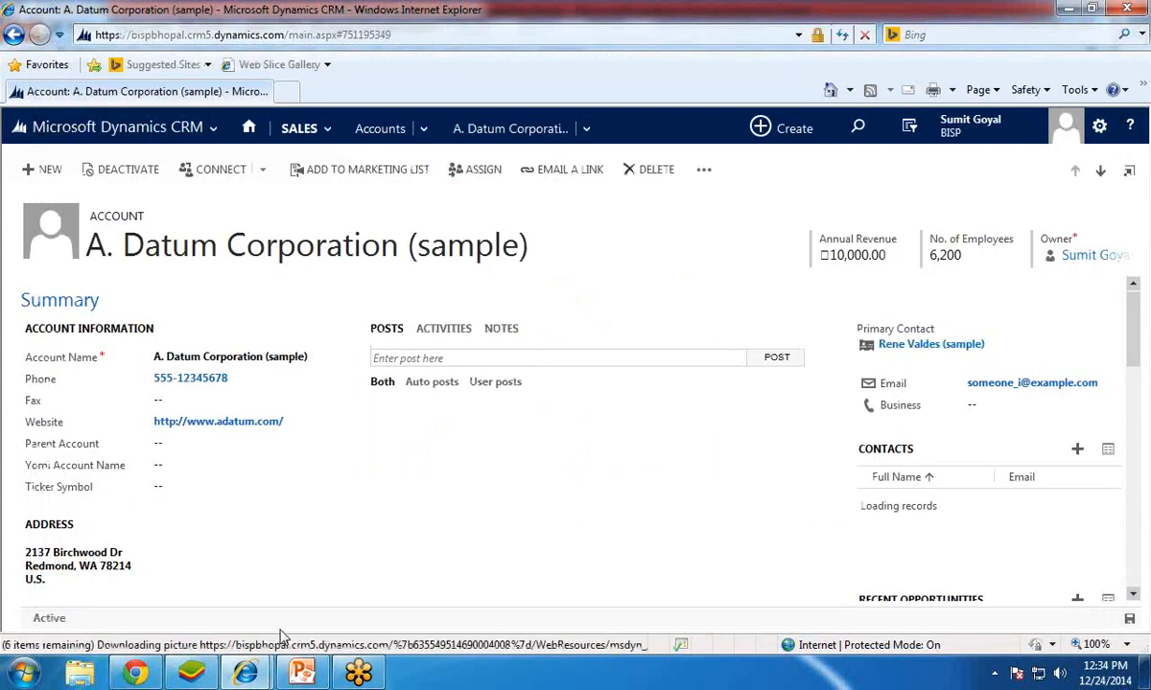
{"action": "mouse_move", "coordinate": [245, 673]}
{"action": "left_click", "coordinate": [362, 597]}
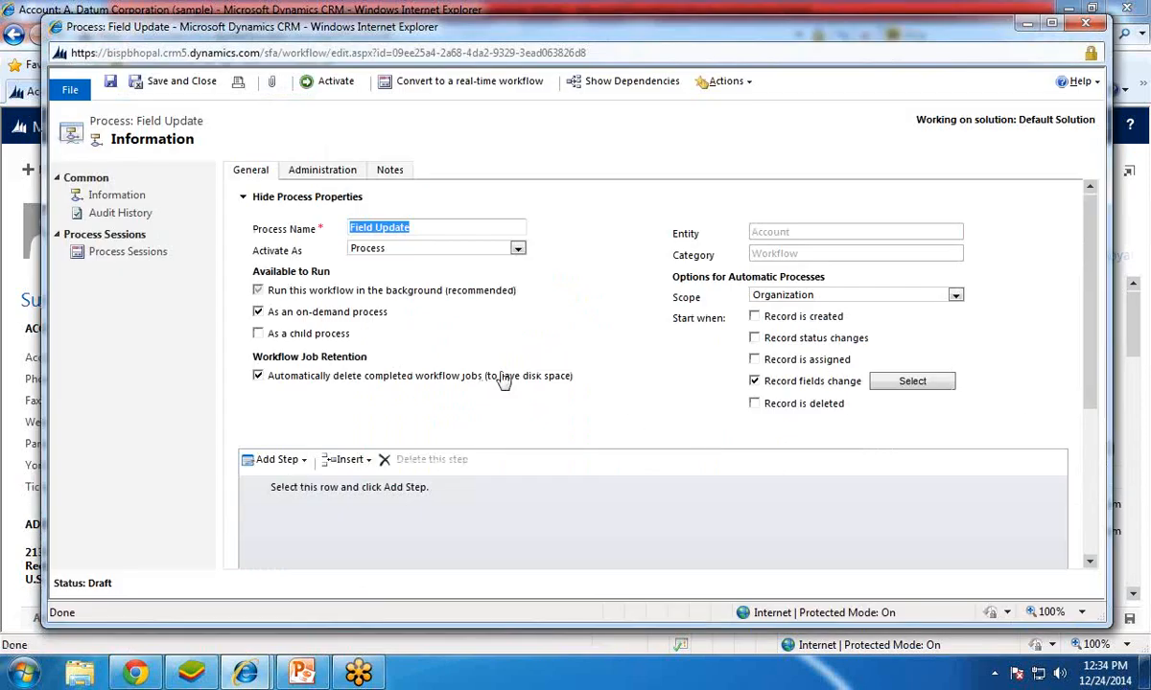
Add an Update Record step for the Account entity to the workflow
{"action": "scroll", "coordinate": [465, 373], "scroll_direction": "down", "scroll_amount": 3}
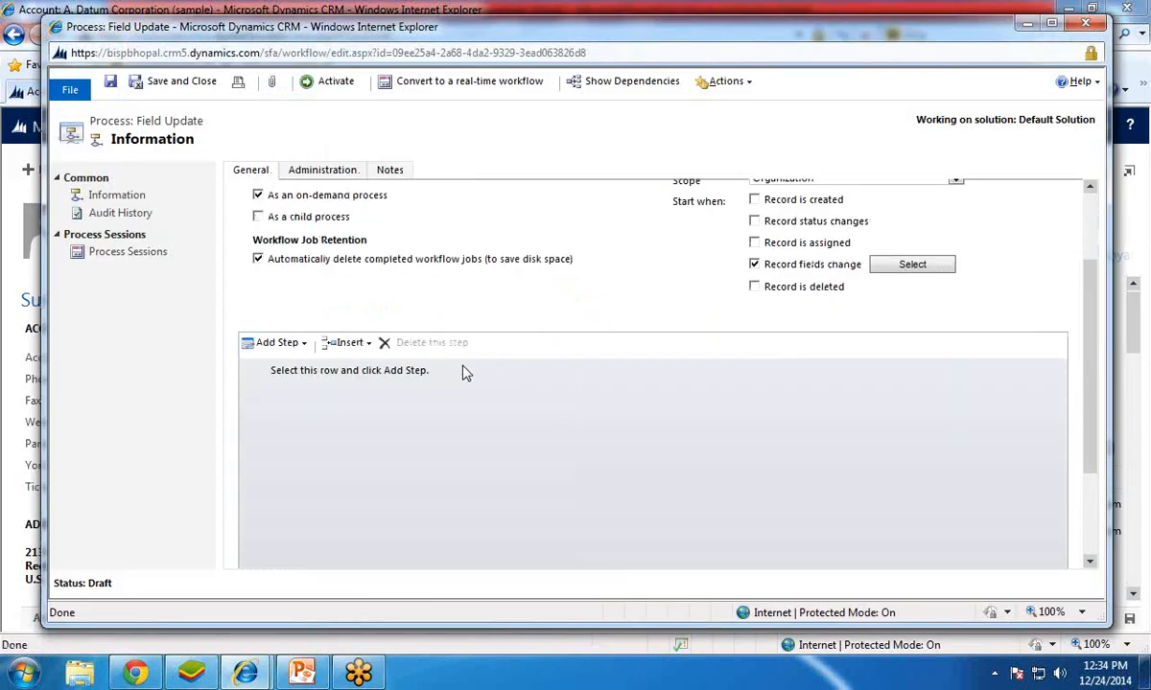
{"action": "left_click", "coordinate": [304, 344]}
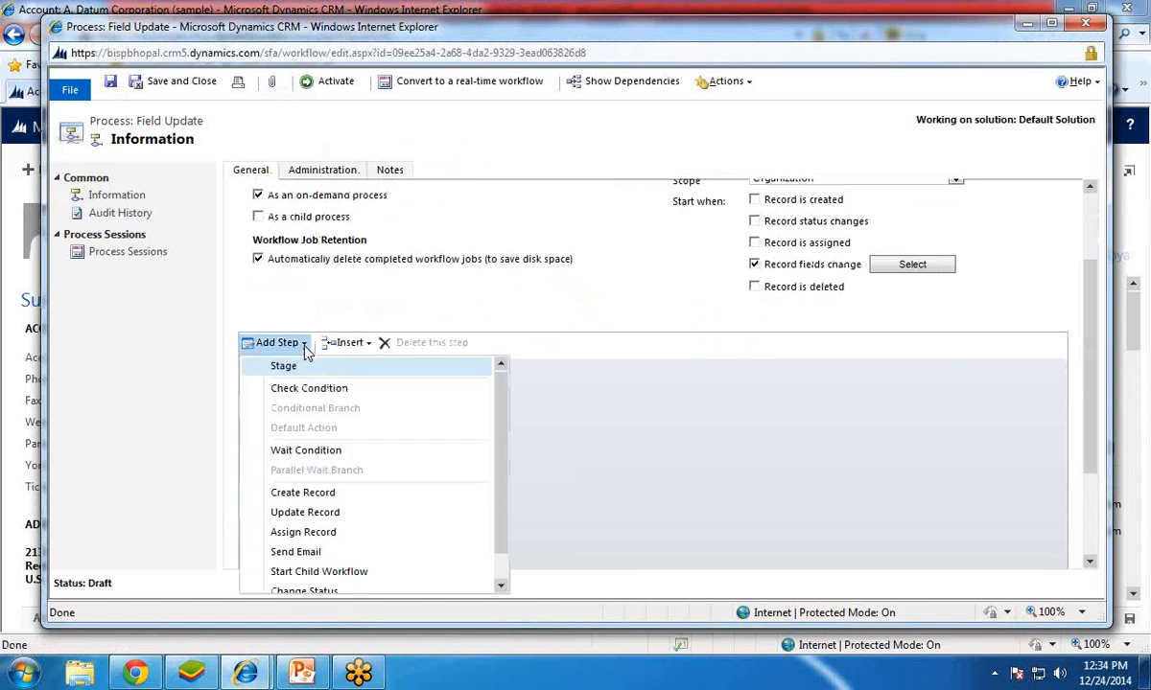
{"action": "left_click", "coordinate": [316, 515]}
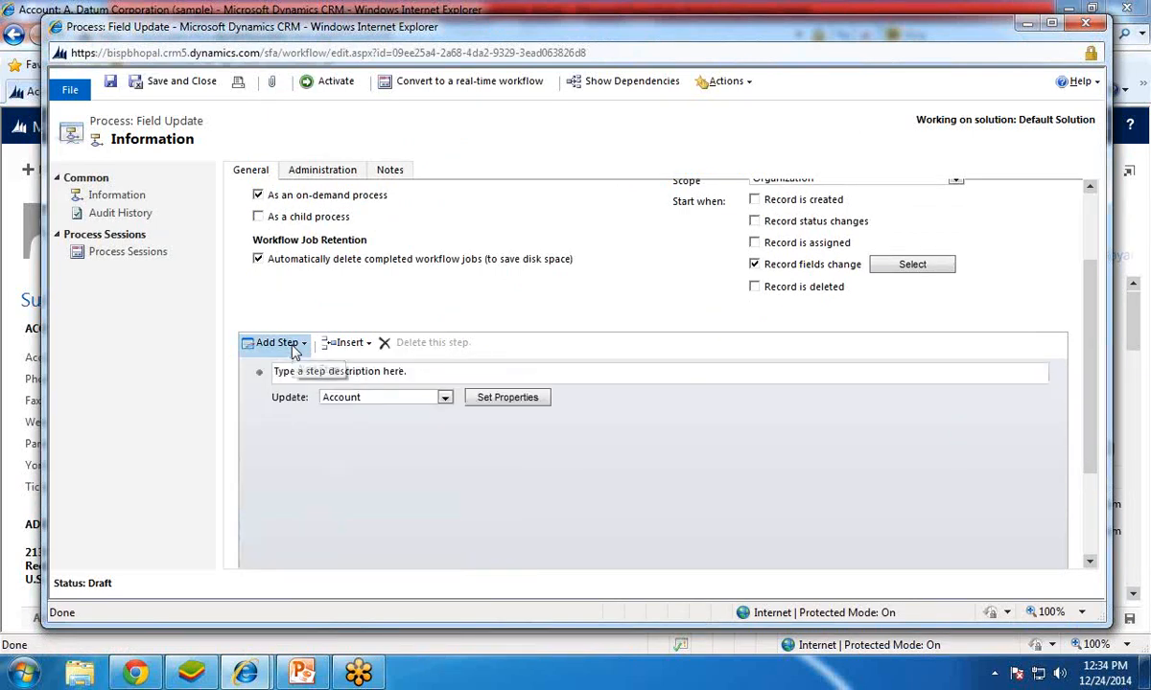
{"action": "left_click", "coordinate": [295, 343]}
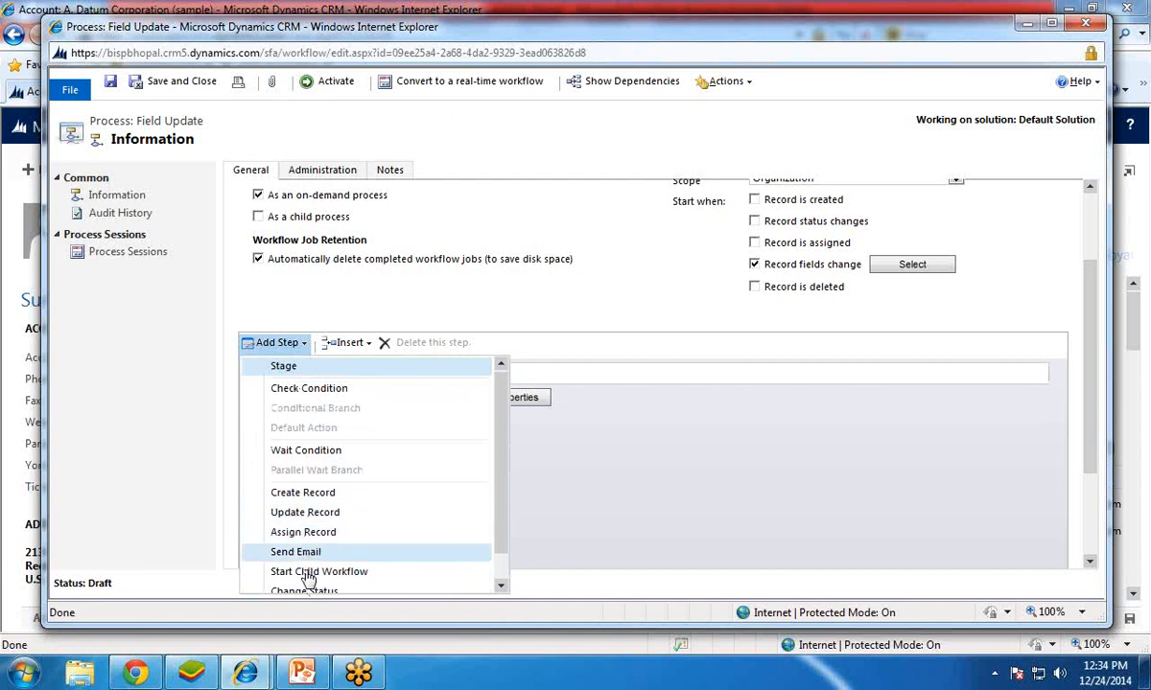
{"action": "scroll", "coordinate": [314, 561], "scroll_direction": "down", "scroll_amount": 1}
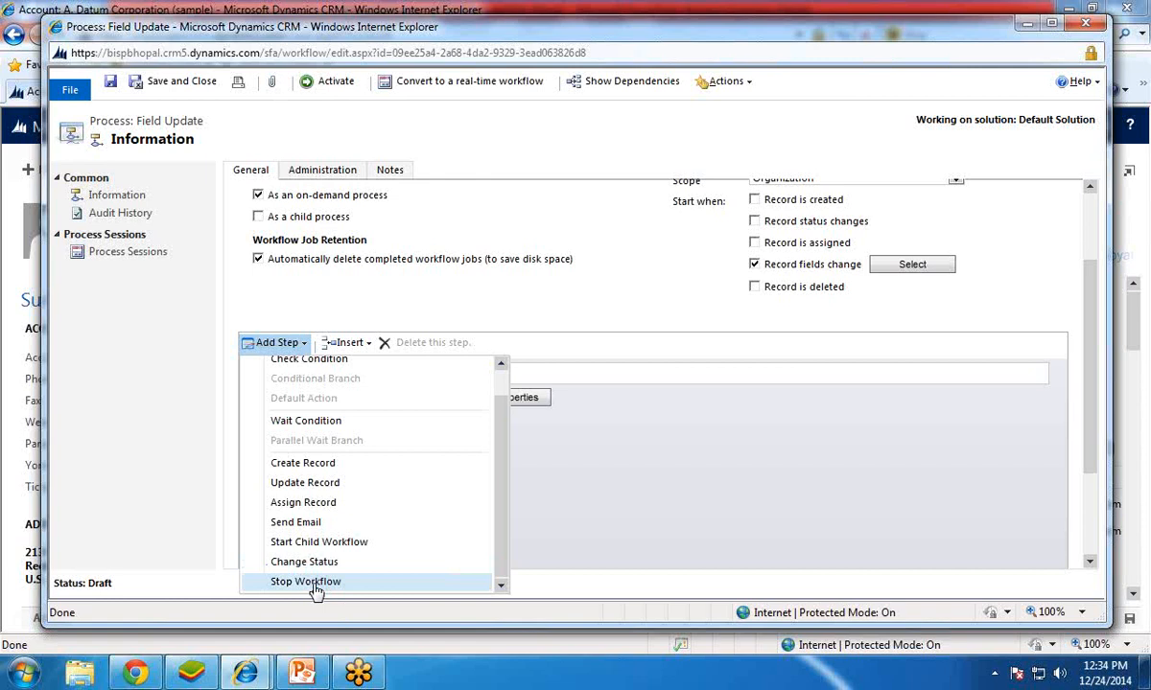
{"action": "left_click", "coordinate": [317, 489]}
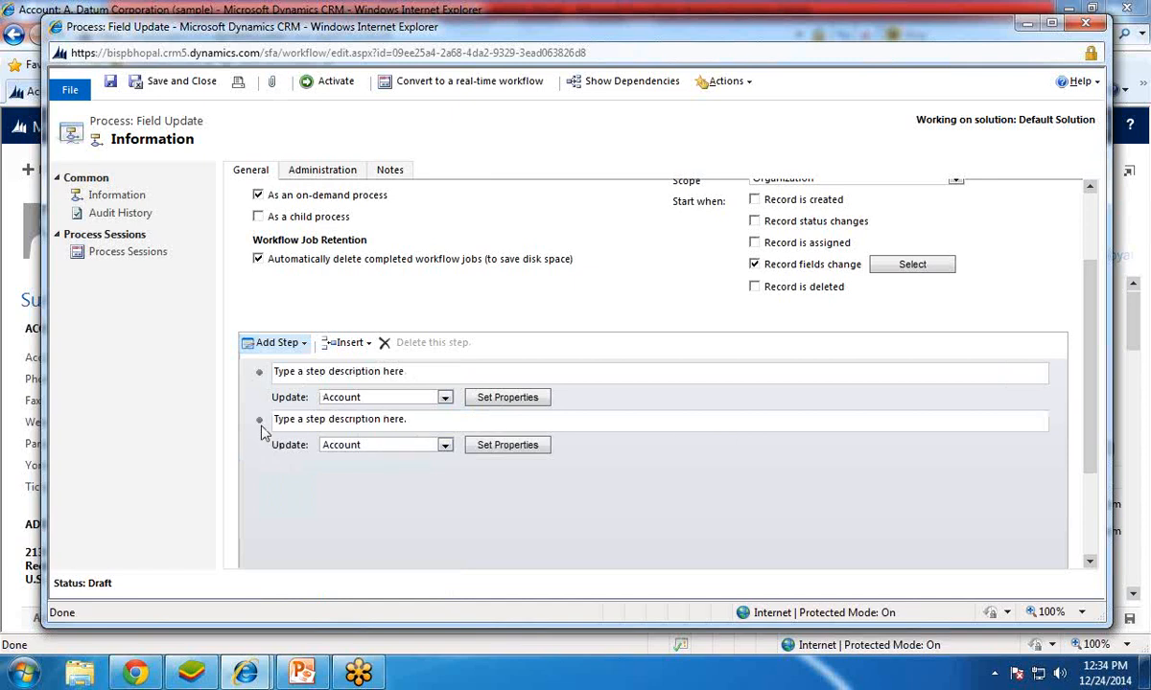
{"action": "left_click", "coordinate": [645, 438]}
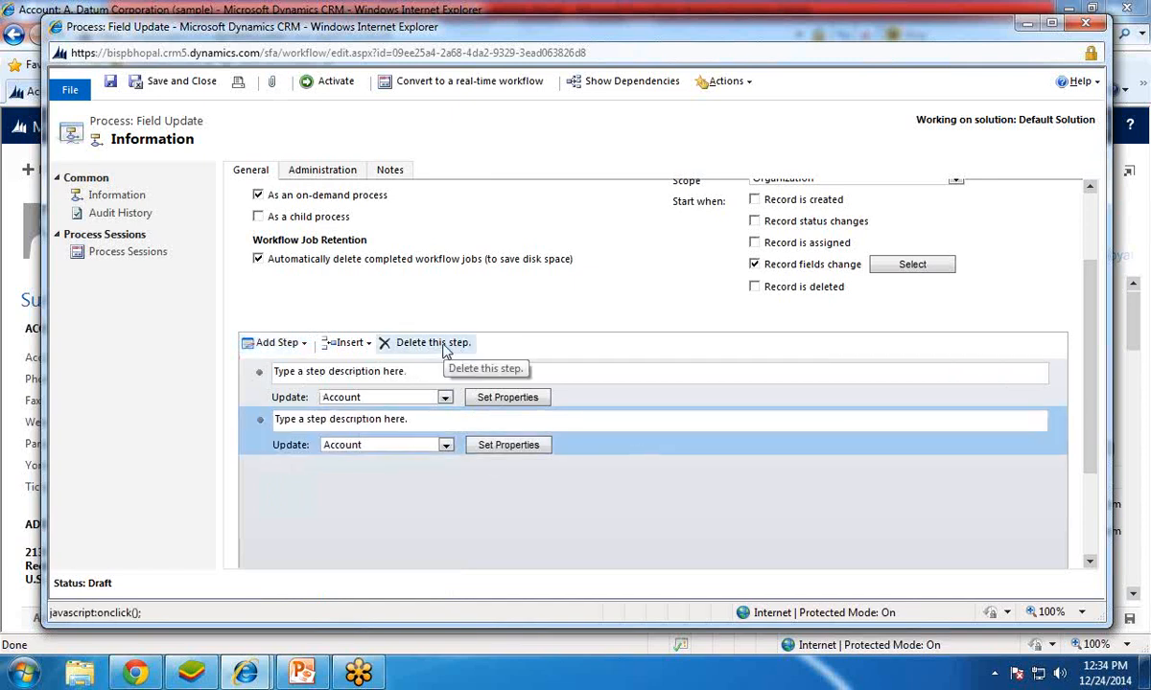
{"action": "left_click", "coordinate": [446, 351]}
{"action": "left_click", "coordinate": [660, 396]}
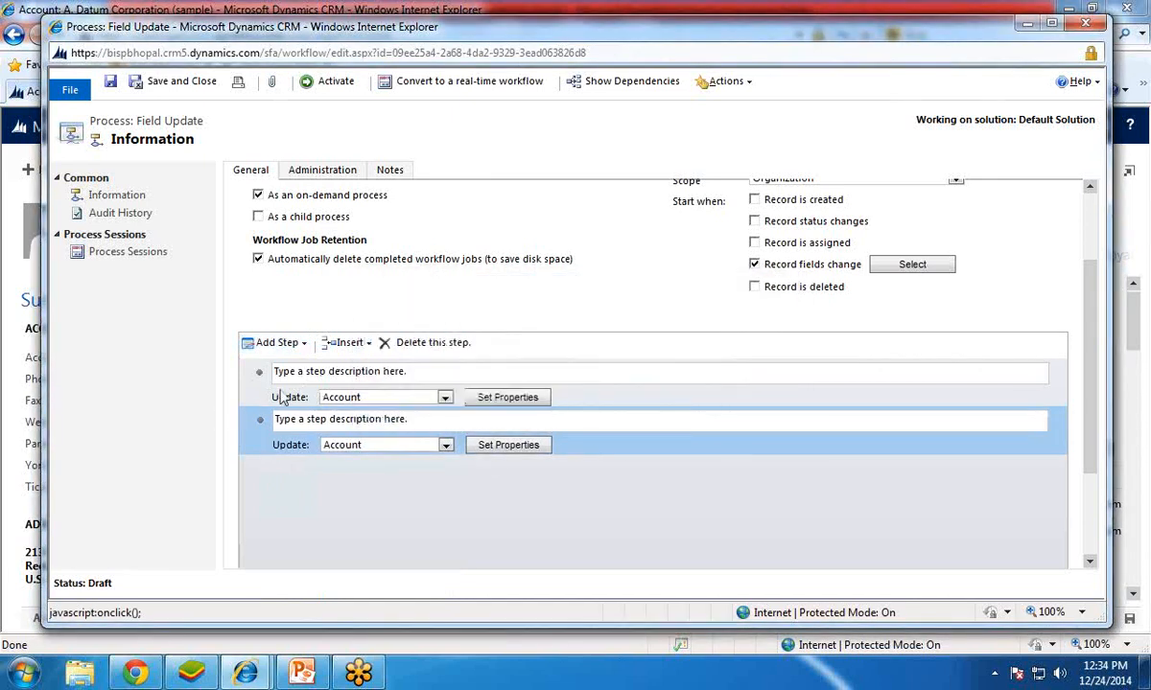
Describe the workflow's update step as "Contact Phone Update"
{"action": "left_click", "coordinate": [374, 376]}
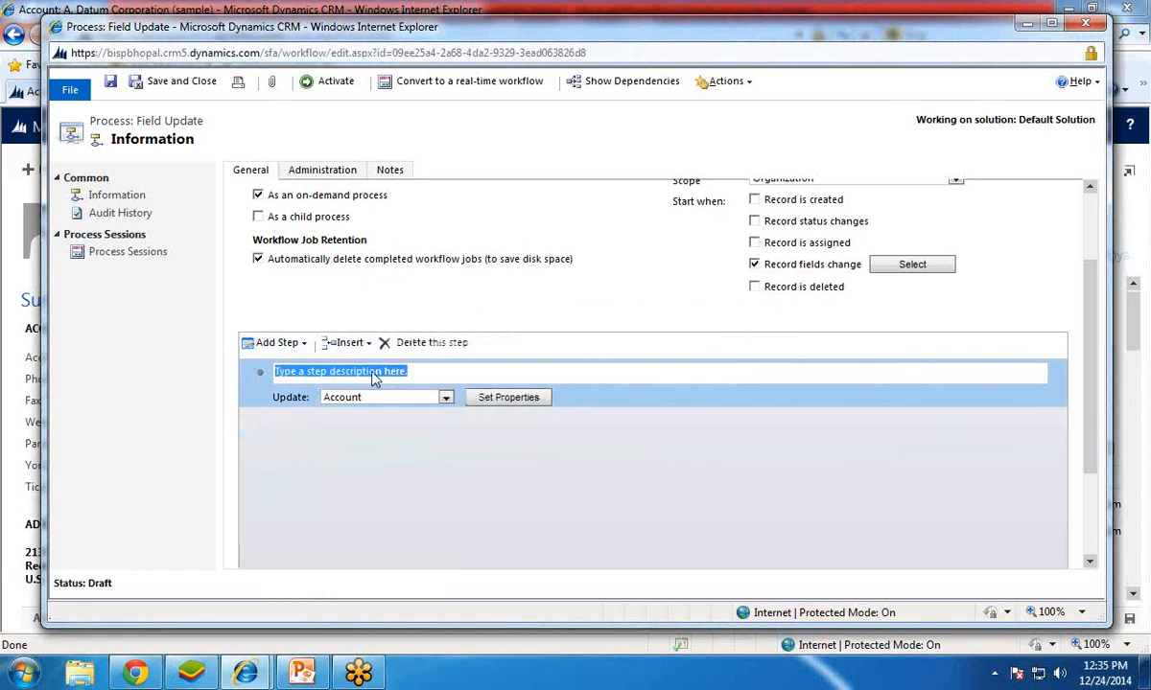
{"action": "type", "text": "Co"}
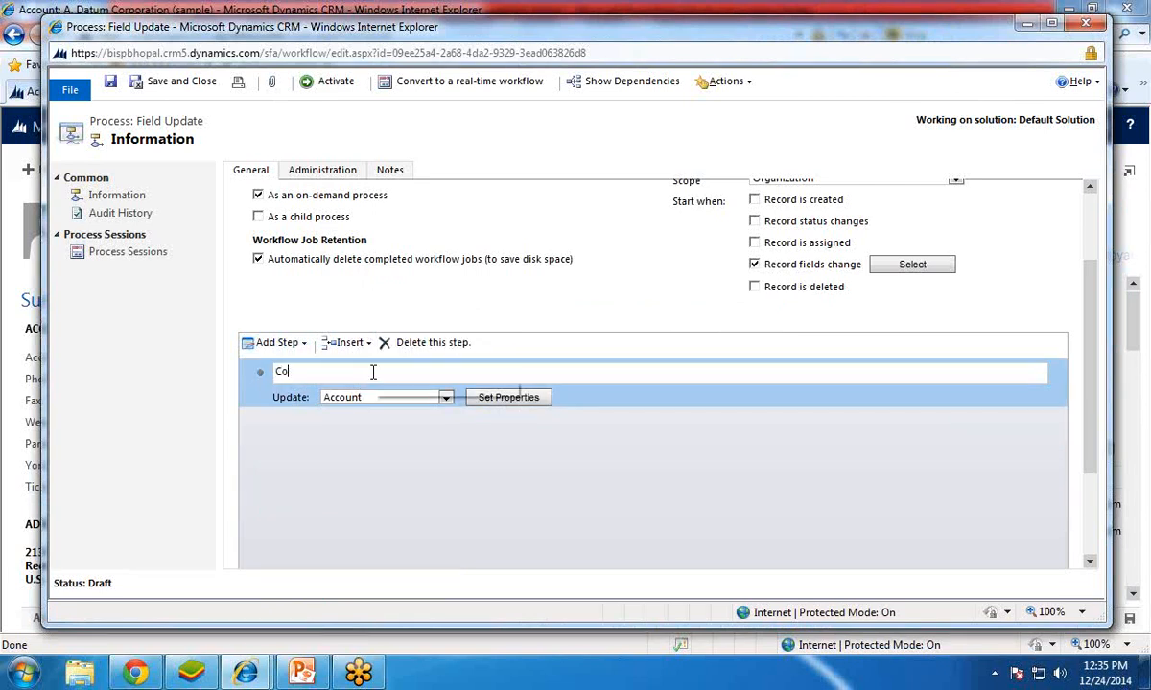
{"action": "type", "text": "ntact P"}
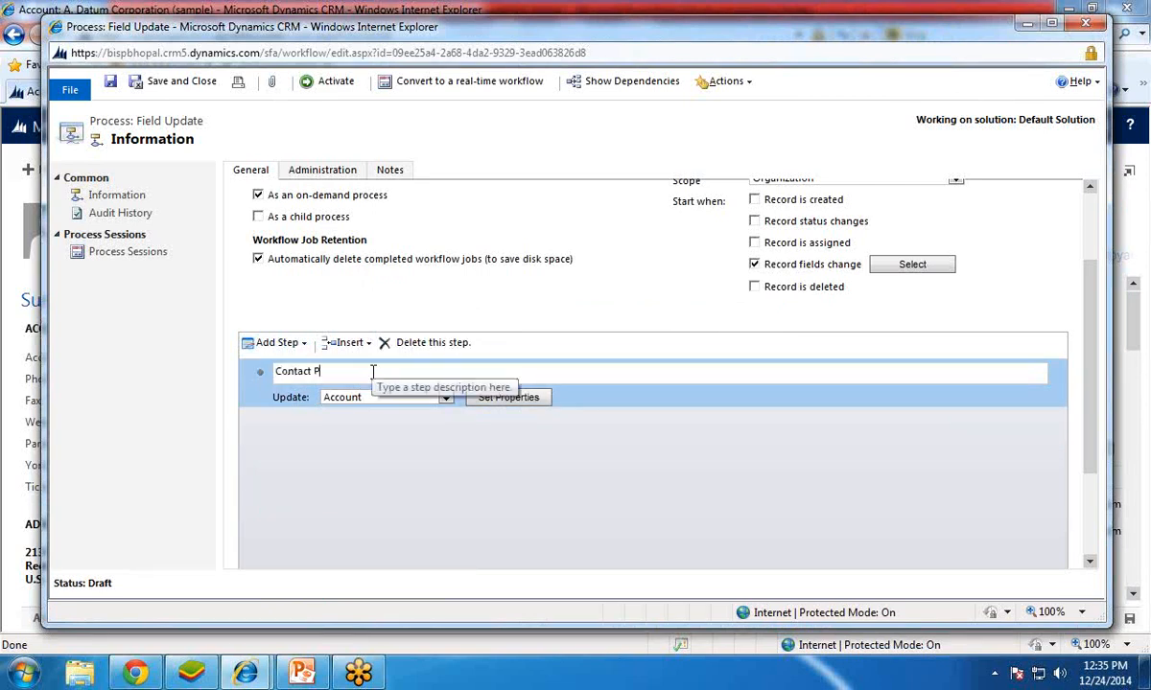
{"action": "type", "text": "hone Updated"}
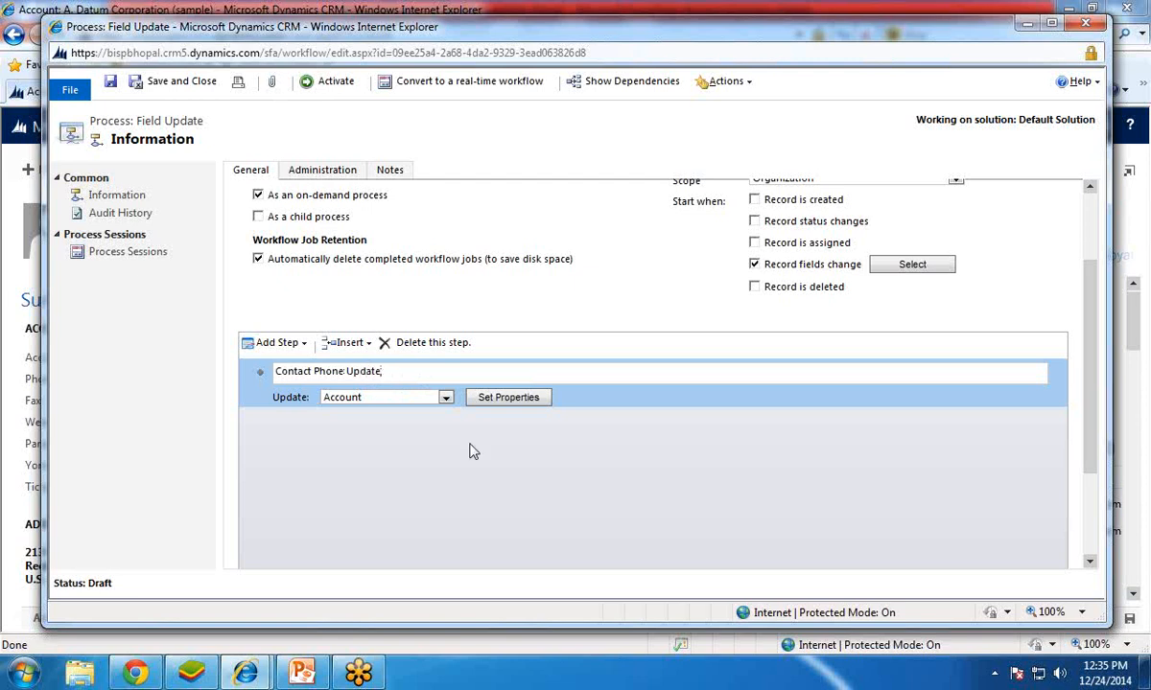
Change the record that the Contact Phone Update step updates to the related entity Primary Contact
{"action": "left_click", "coordinate": [399, 406]}
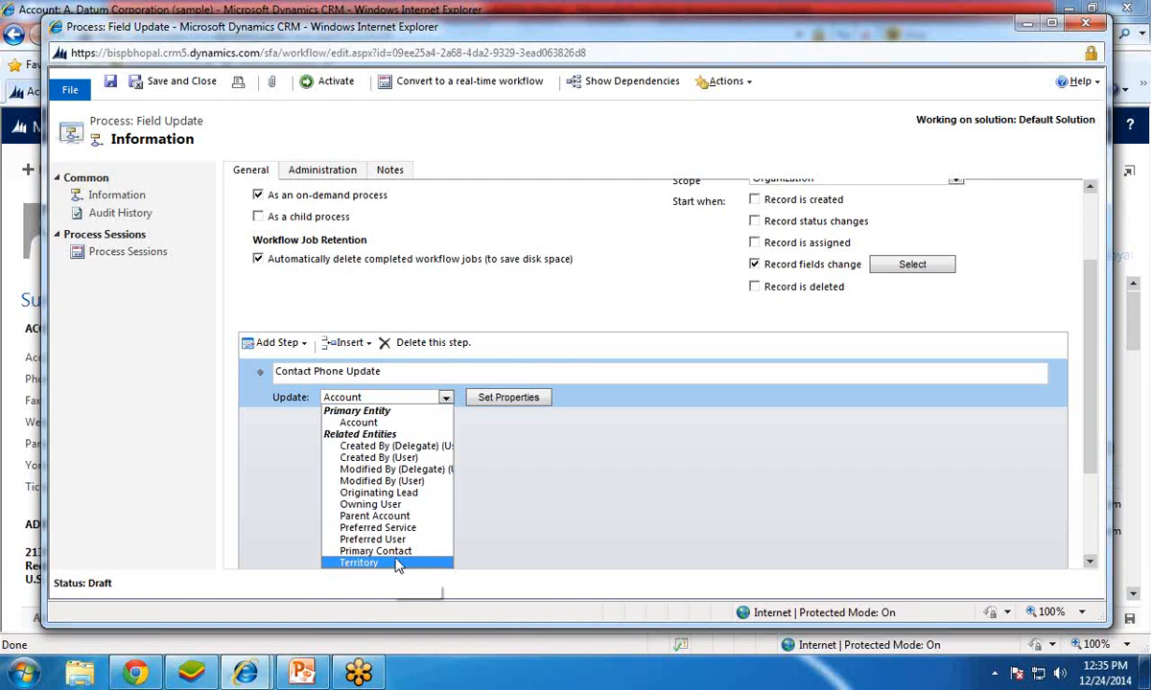
{"action": "left_click", "coordinate": [6, 164]}
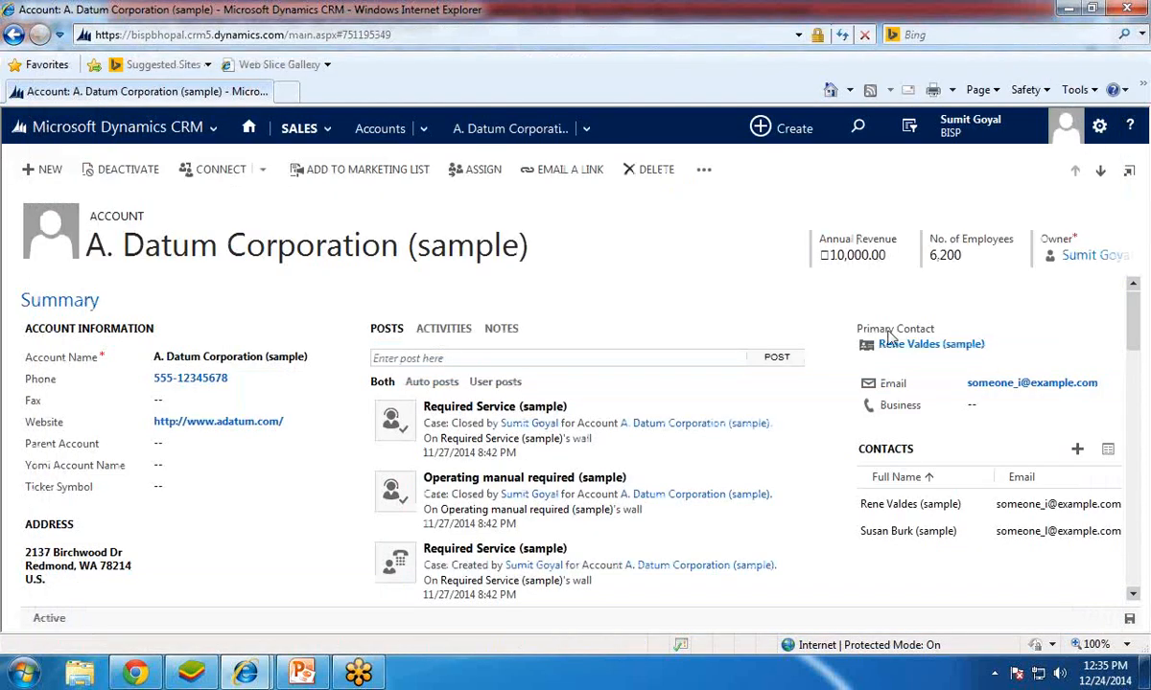
{"action": "mouse_move", "coordinate": [251, 674]}
{"action": "left_click", "coordinate": [352, 621]}
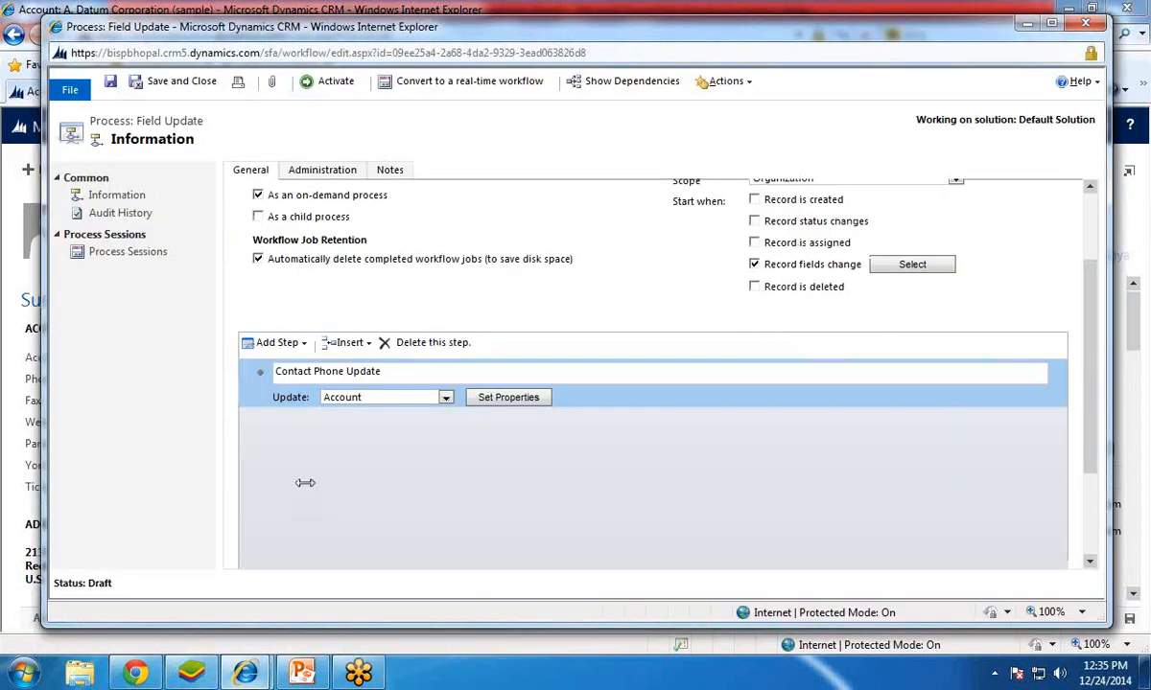
{"action": "left_click", "coordinate": [446, 397]}
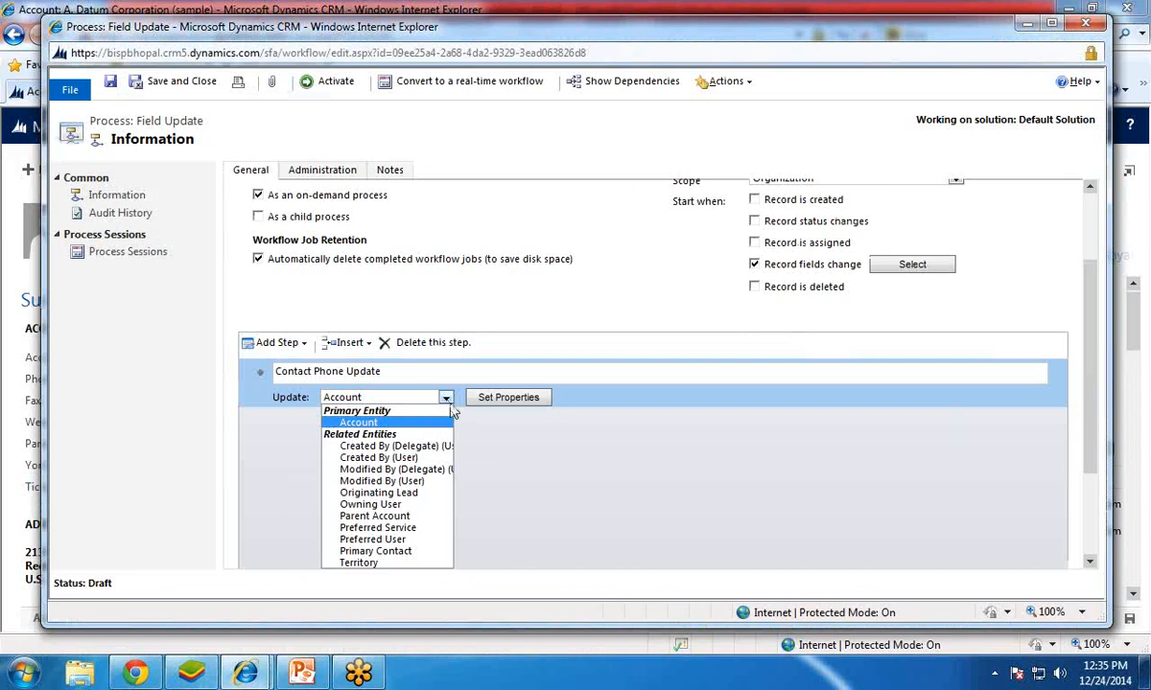
{"action": "left_click", "coordinate": [446, 397]}
{"action": "left_click", "coordinate": [445, 397]}
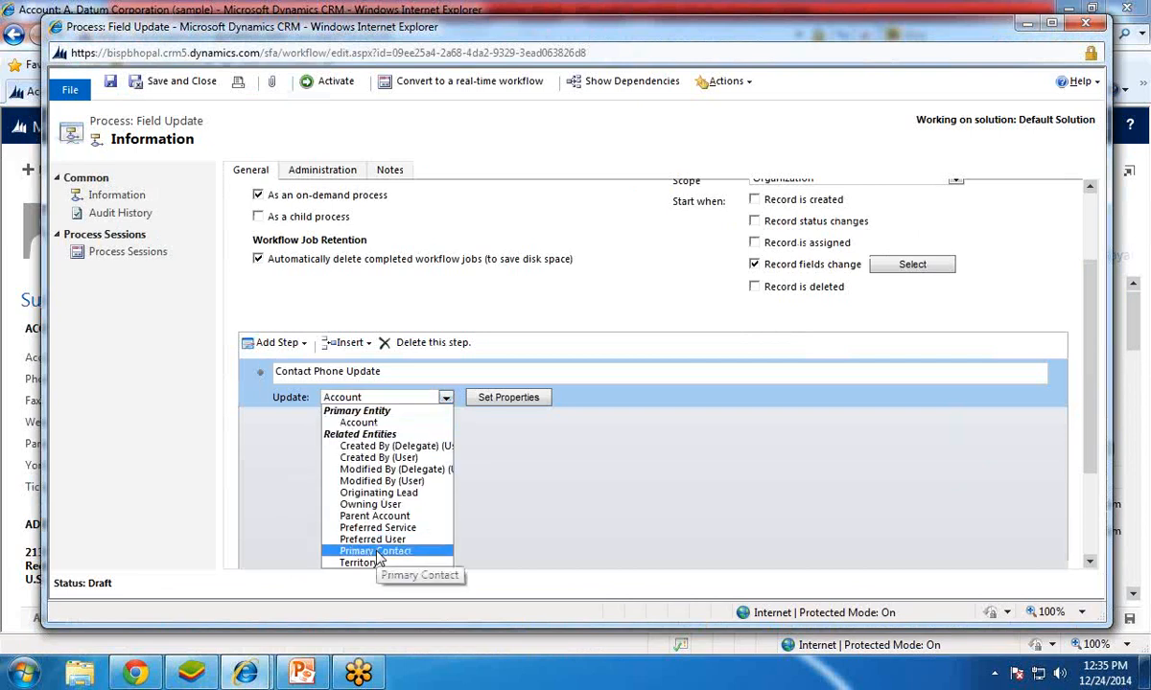
{"action": "left_click", "coordinate": [378, 555]}
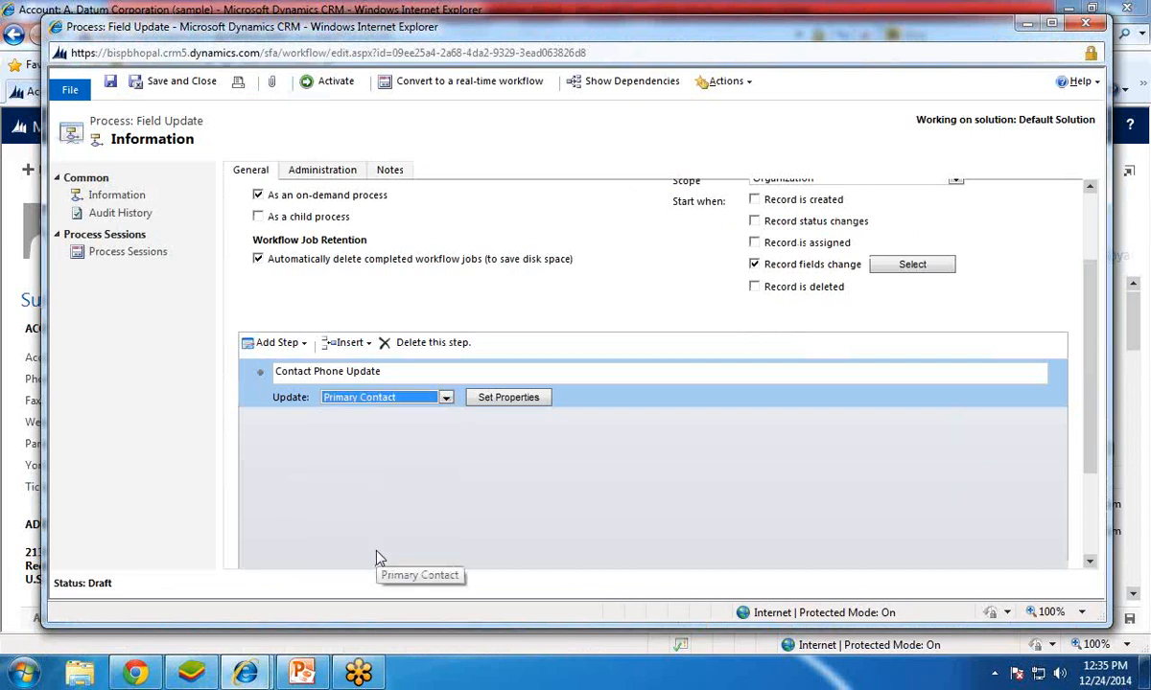
In the update step's properties, set the contact's Business Phone to the dynamic value Main Phone from Account, and save the form
{"action": "left_click", "coordinate": [509, 401]}
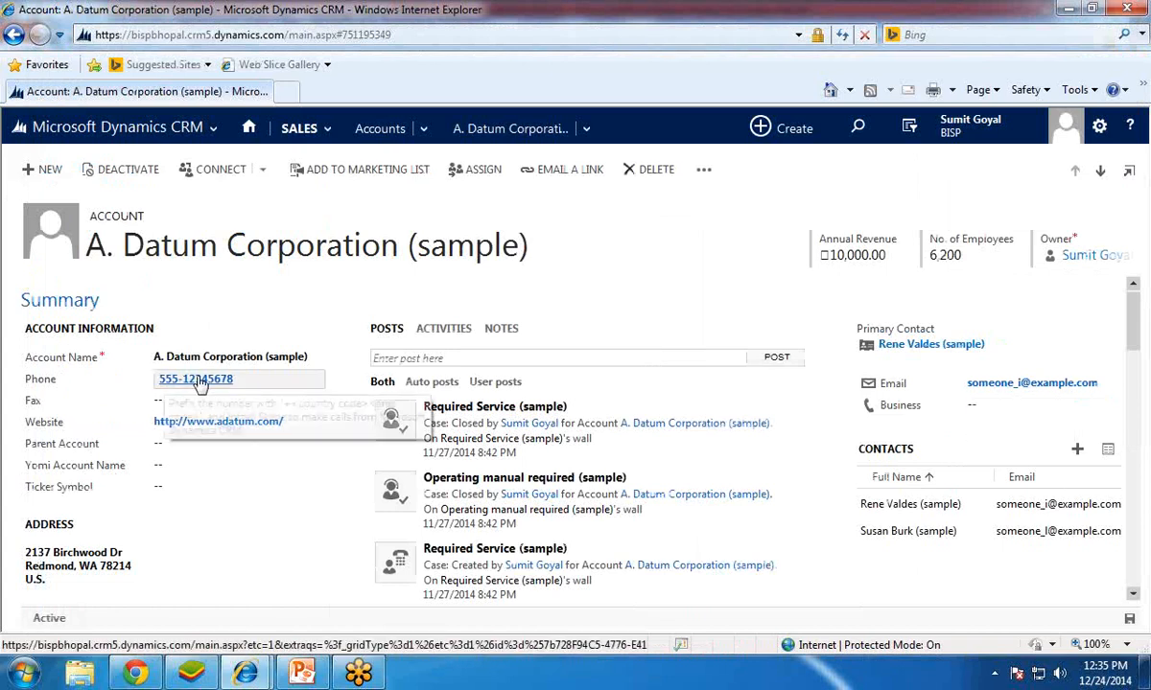
{"action": "mouse_move", "coordinate": [245, 673]}
{"action": "left_click", "coordinate": [343, 612]}
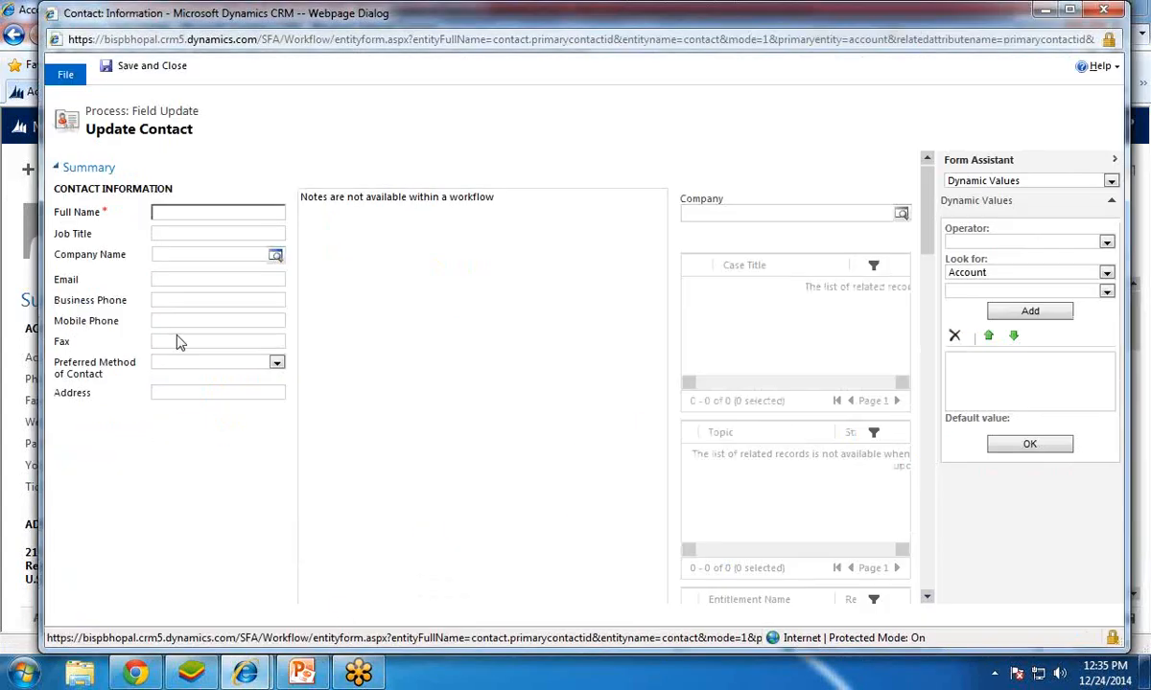
{"action": "left_click", "coordinate": [175, 302]}
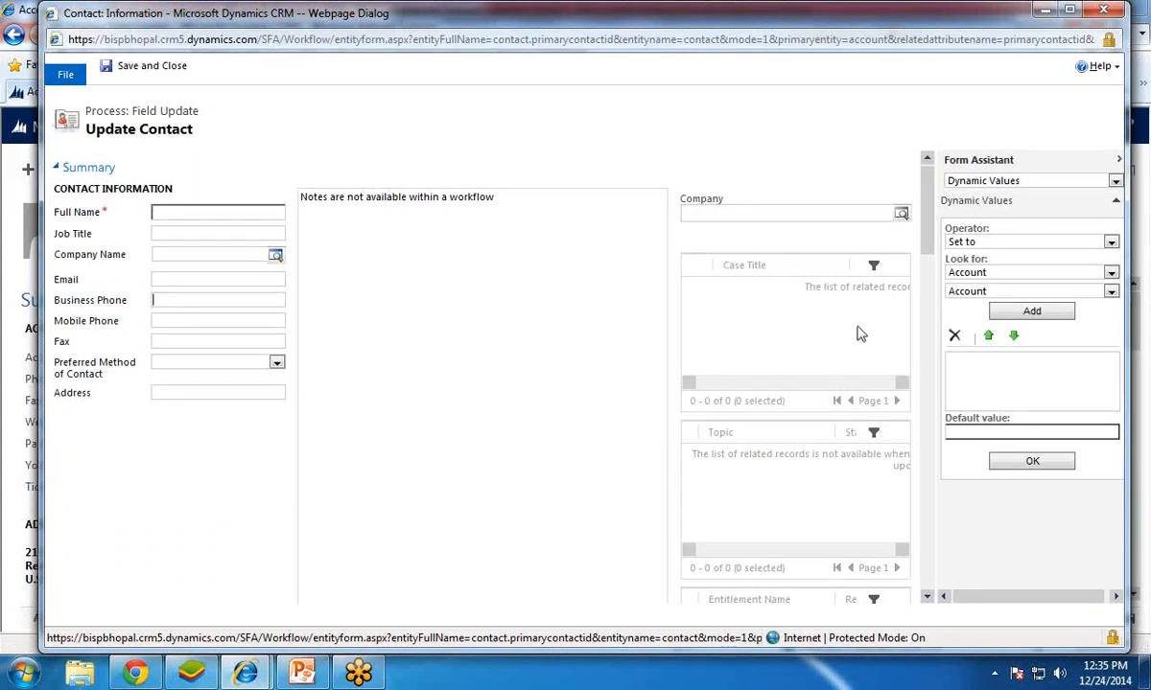
{"action": "left_click", "coordinate": [992, 292]}
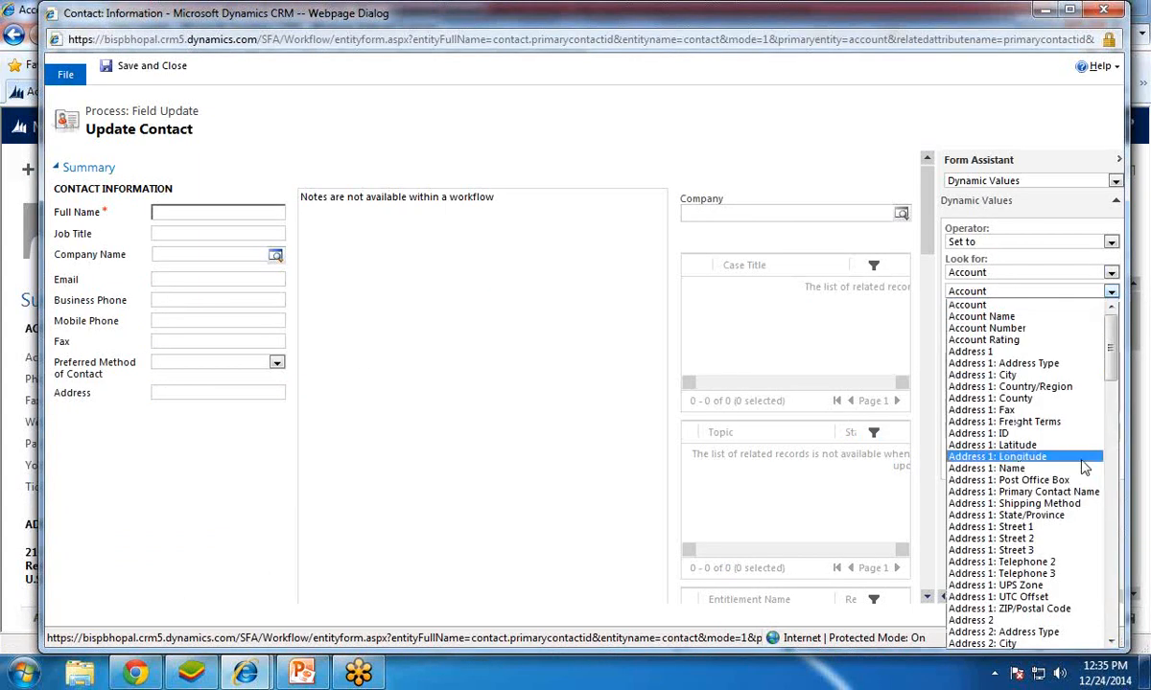
{"action": "left_click_drag", "start_coordinate": [1112, 355], "coordinate": [1113, 551]}
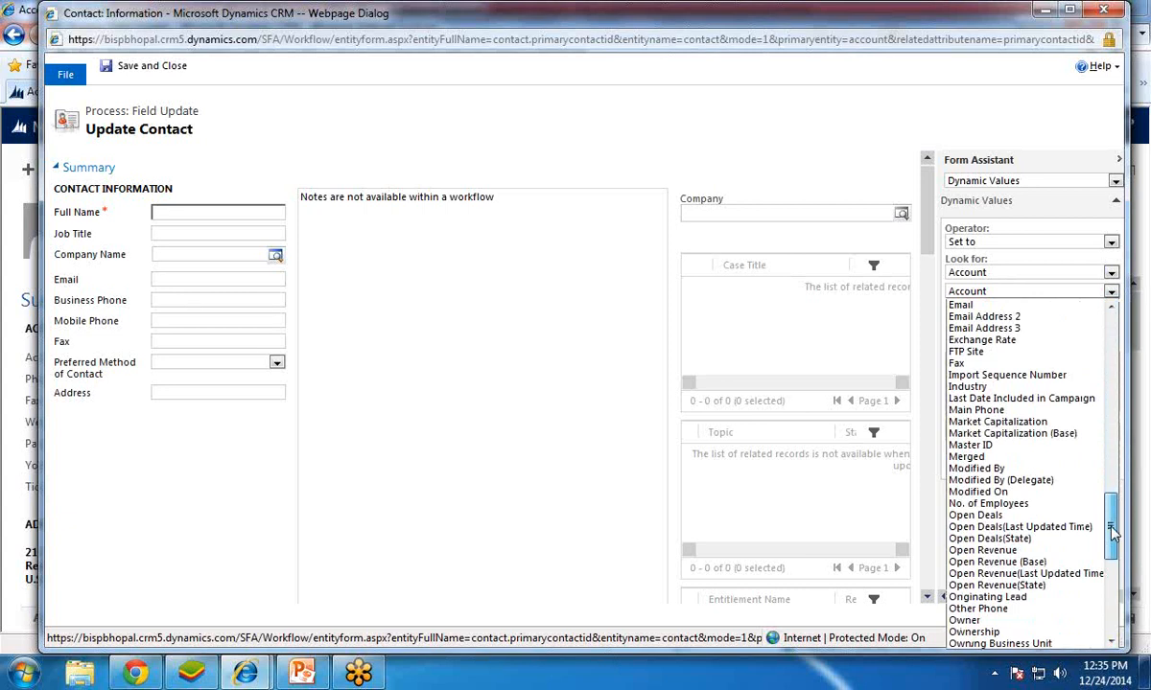
{"action": "left_click", "coordinate": [978, 408]}
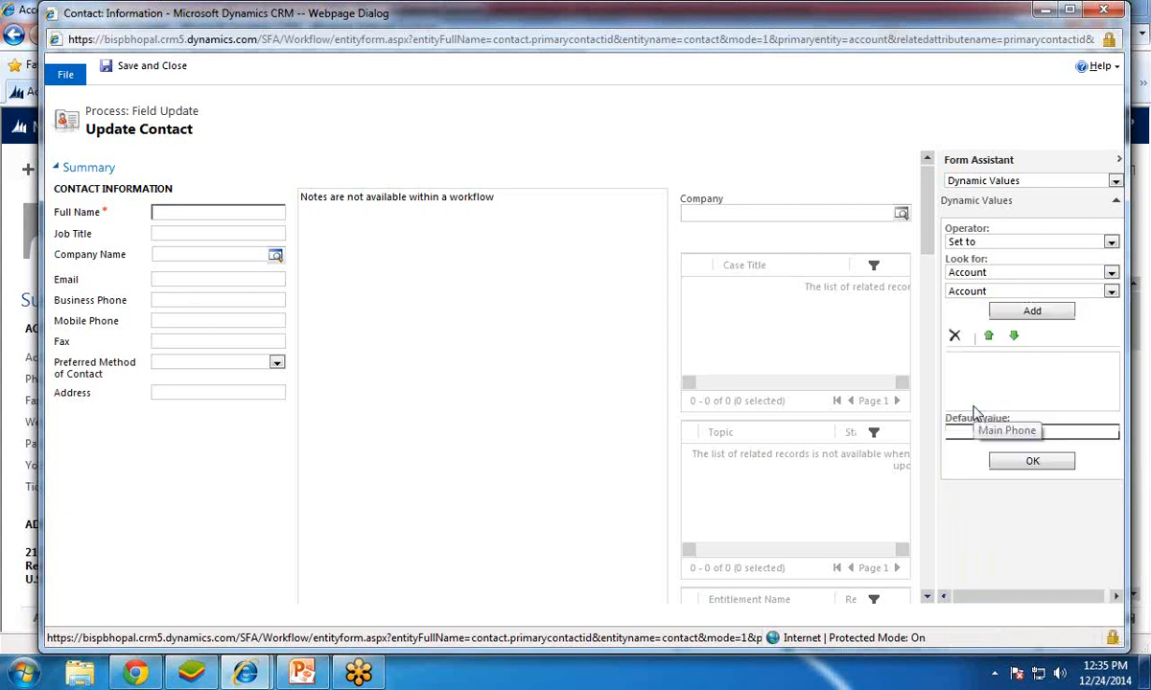
{"action": "left_click", "coordinate": [1002, 312]}
{"action": "left_click", "coordinate": [1027, 463]}
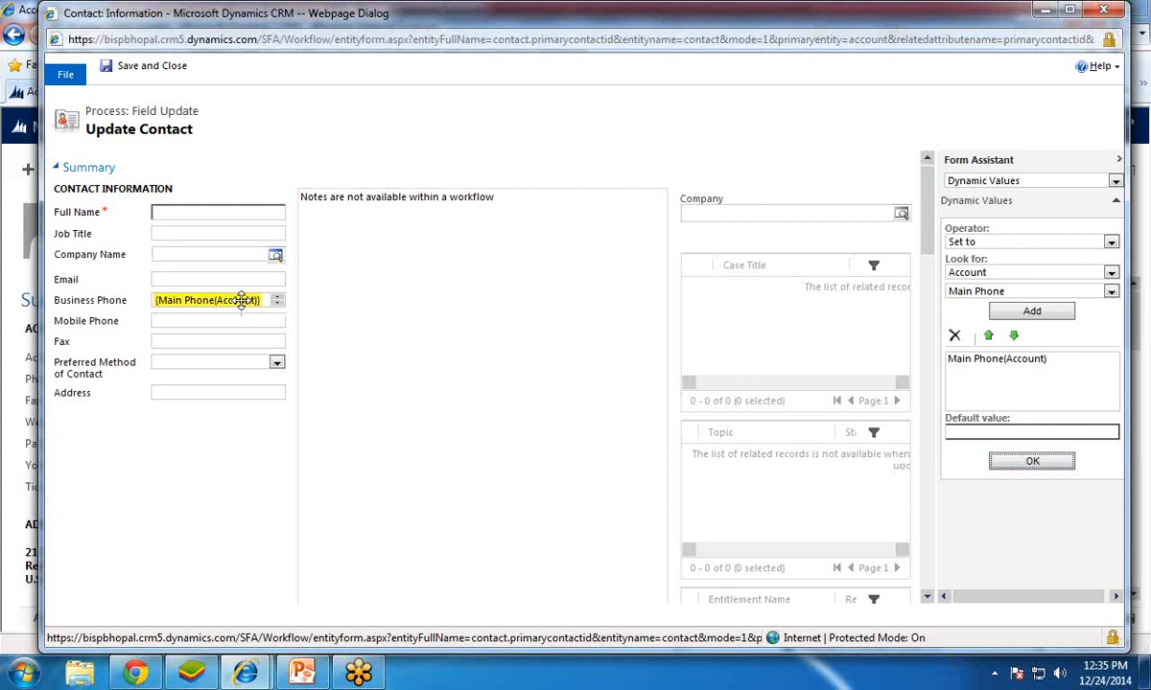
{"action": "scroll", "coordinate": [425, 432], "scroll_direction": "down", "scroll_amount": 3}
{"action": "scroll", "coordinate": [425, 431], "scroll_direction": "up", "scroll_amount": 3}
{"action": "left_click", "coordinate": [137, 67]}
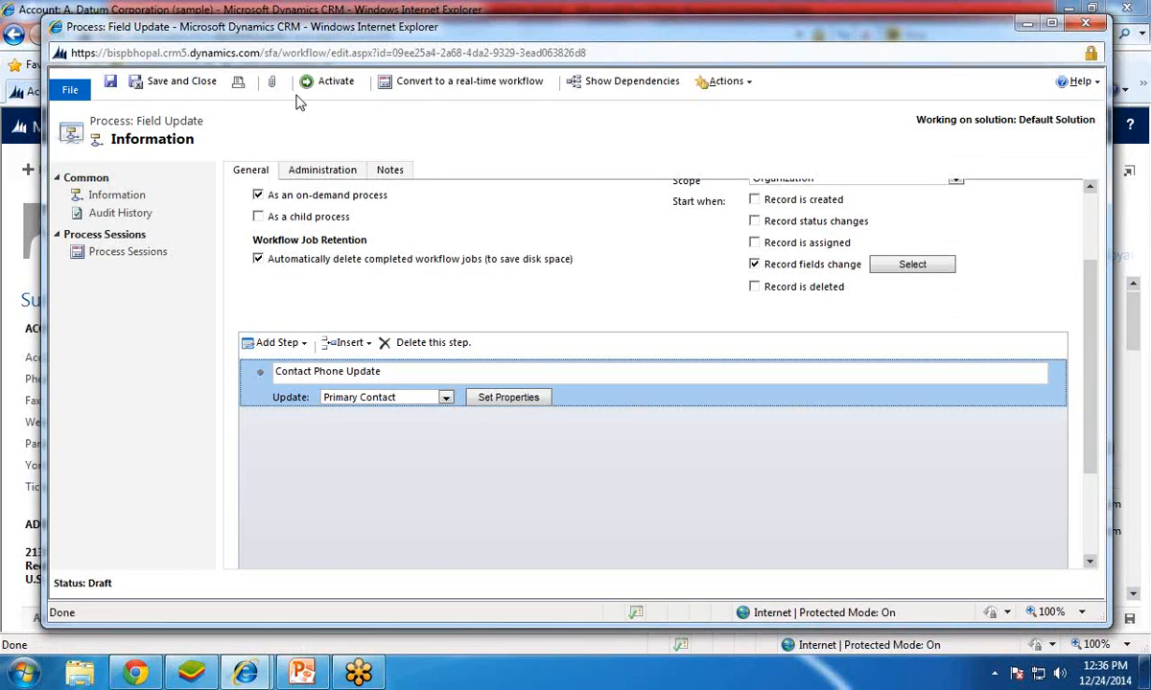
Activate the Field Update process and close its window
{"action": "scroll", "coordinate": [487, 495], "scroll_direction": "up", "scroll_amount": 3}
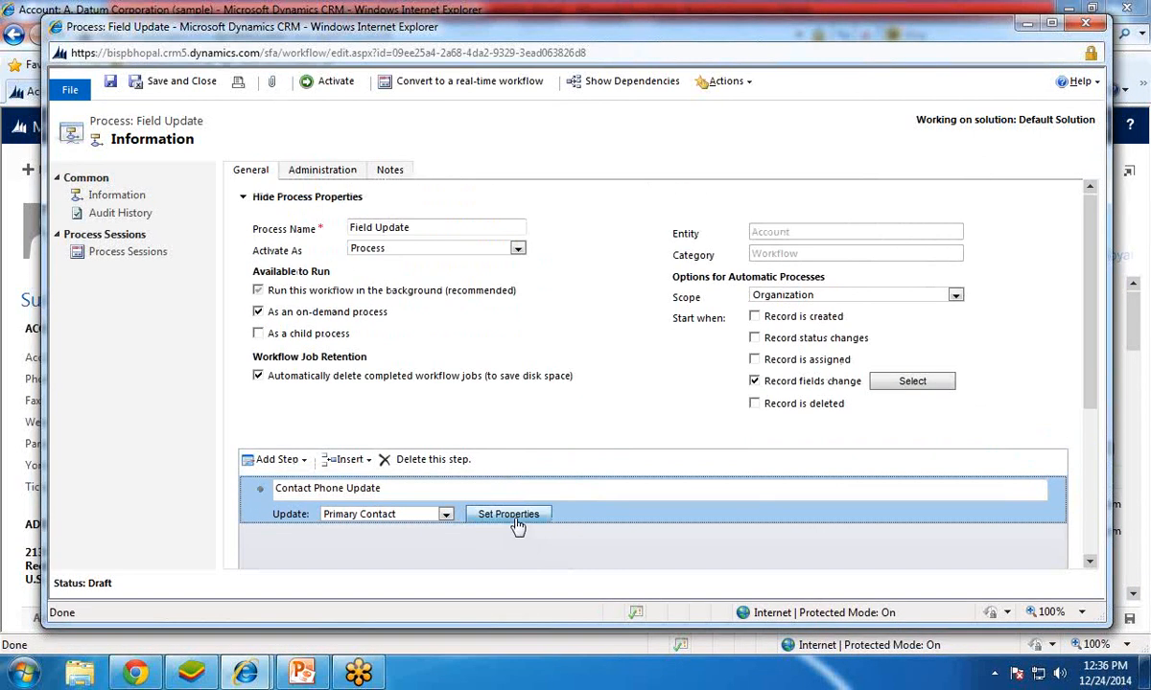
{"action": "left_click", "coordinate": [320, 86]}
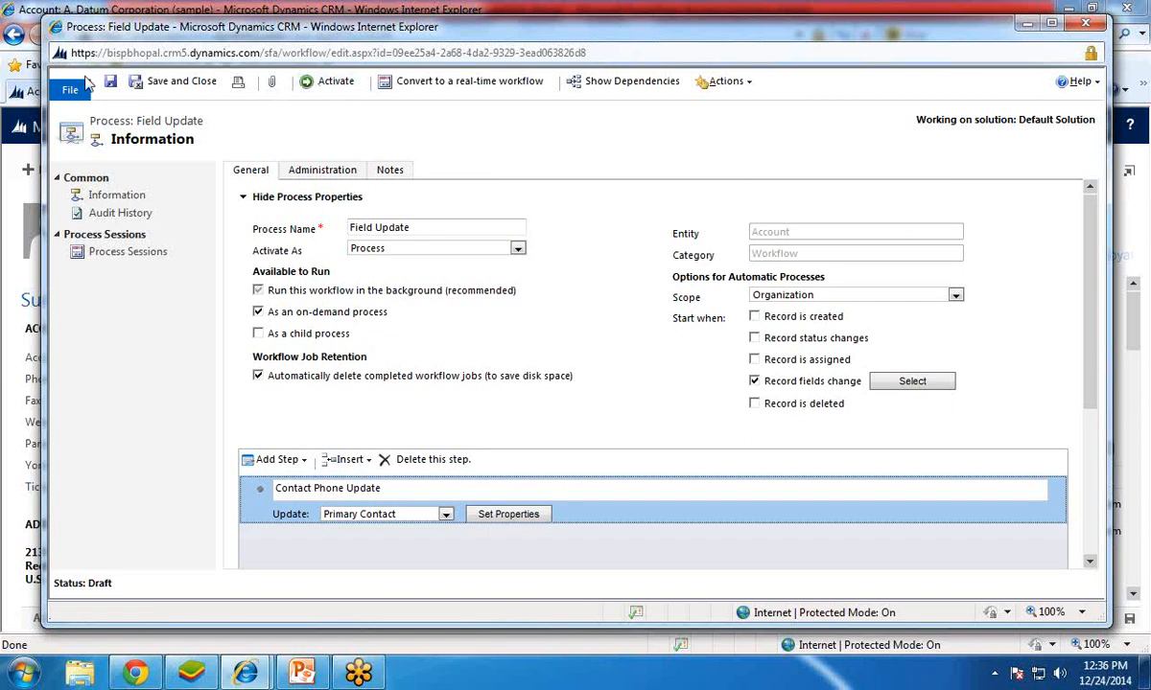
{"action": "left_click", "coordinate": [329, 87]}
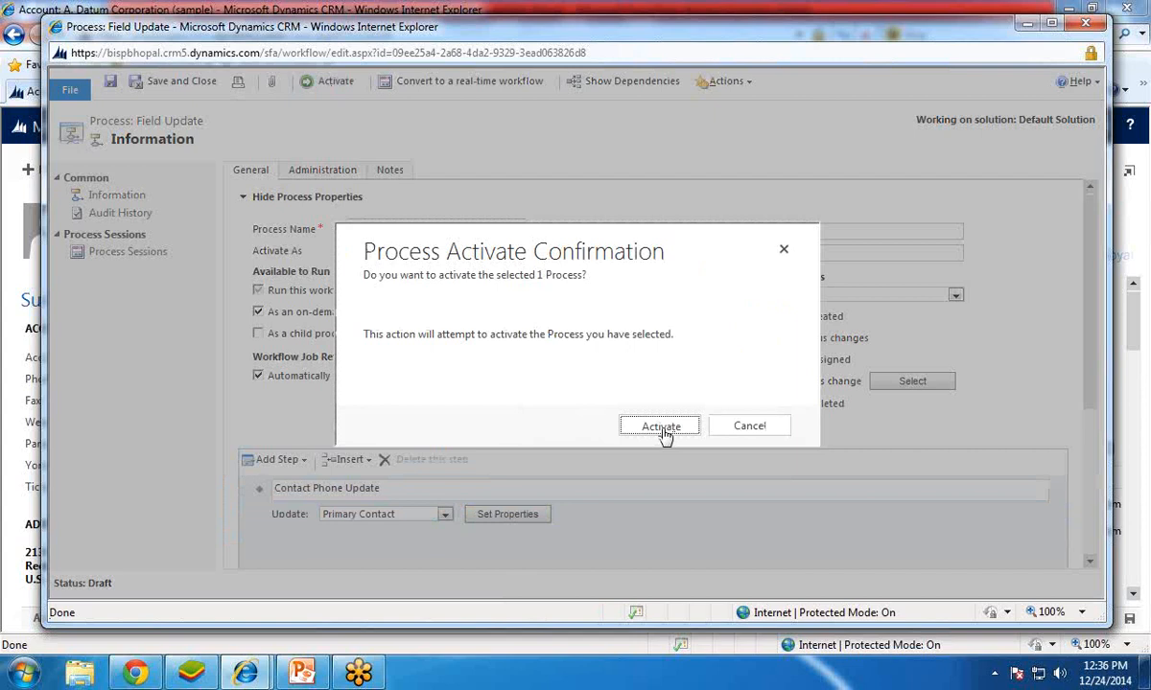
{"action": "left_click", "coordinate": [661, 428]}
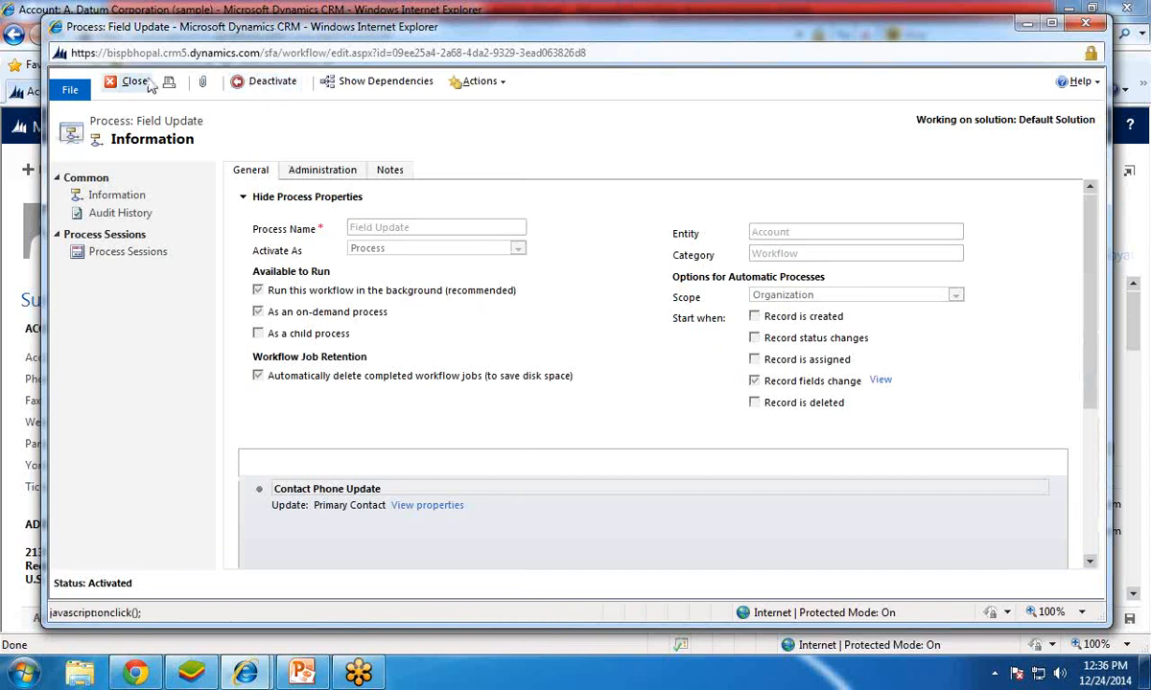
{"action": "left_click", "coordinate": [118, 86]}
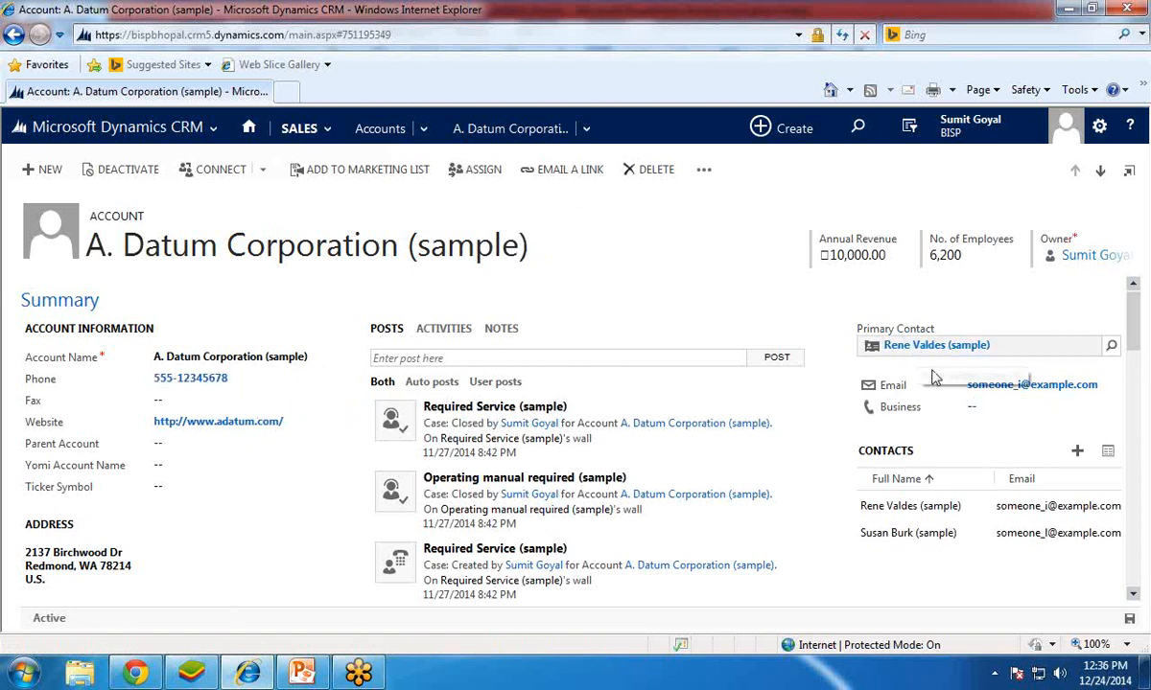
Replace the digits after the prefix in the A. Datum Corporation (sample) account's Phone field with a new number
{"action": "double_click", "coordinate": [250, 384]}
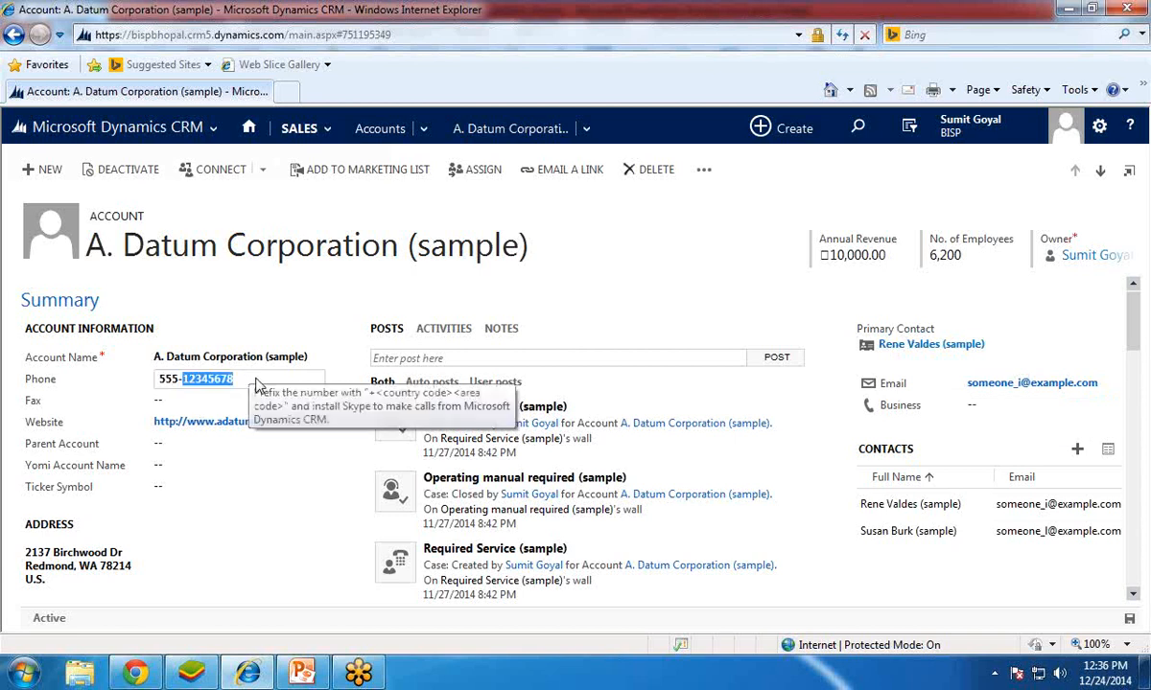
{"action": "key", "text": "BackSpace"}
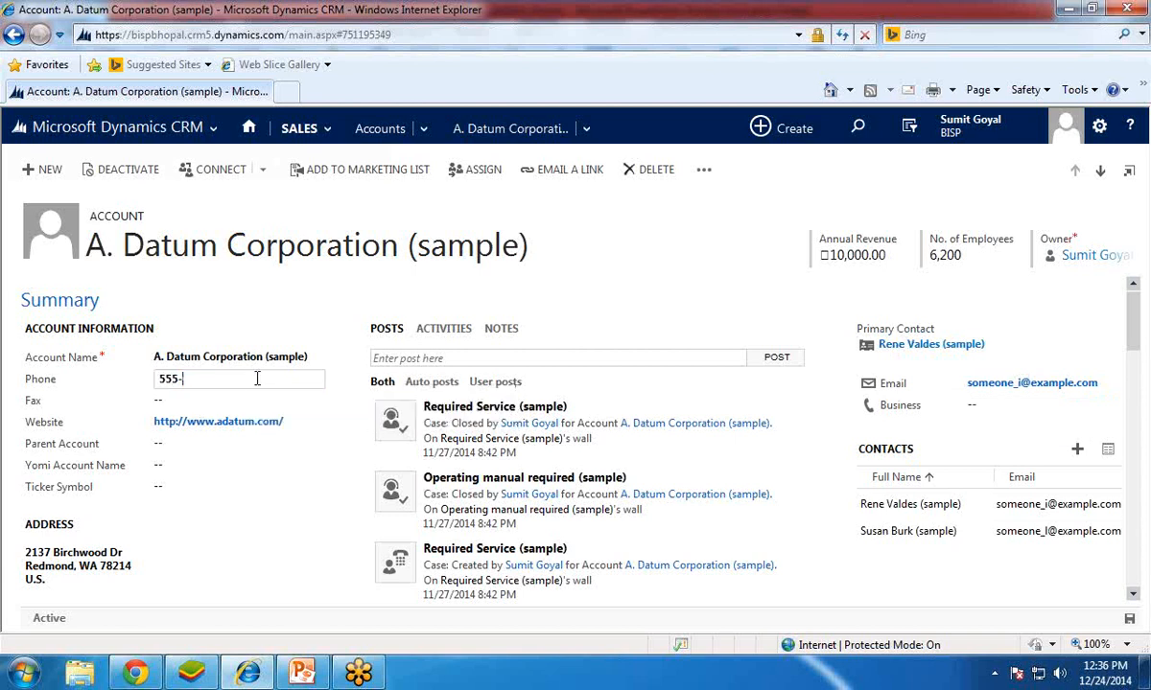
{"action": "type", "text": "2008009"}
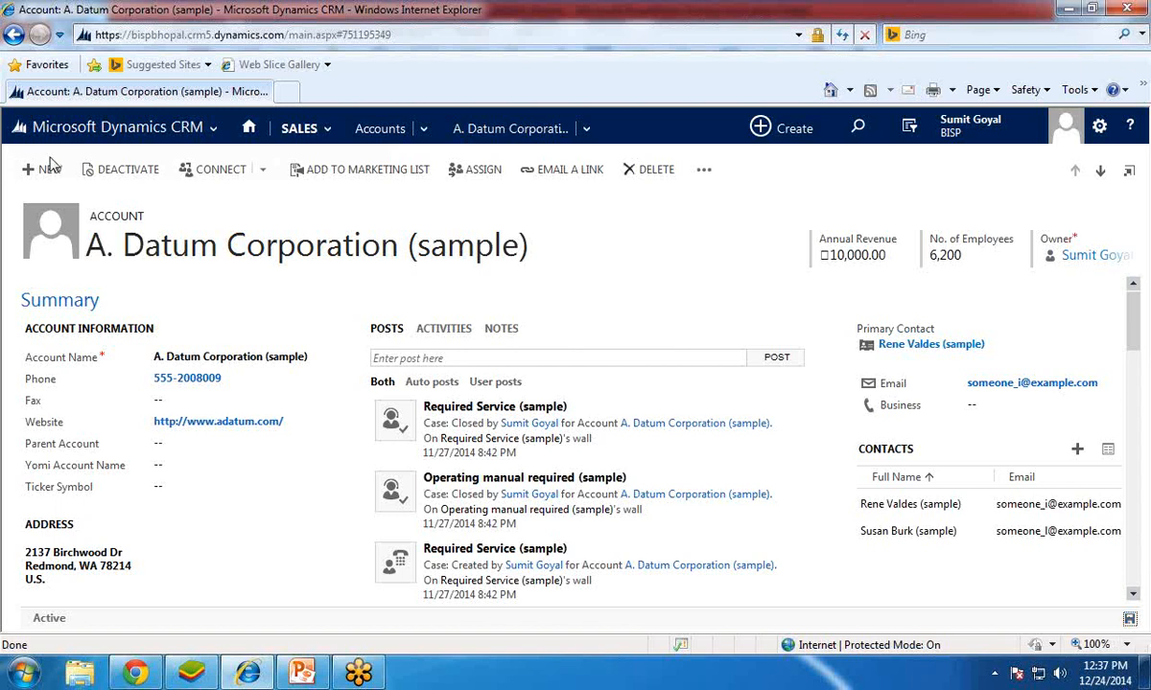
Reopen the A. Datum Corporation (sample) account from the Sales accounts list to check the primary contact's business phone
{"action": "left_click", "coordinate": [204, 131]}
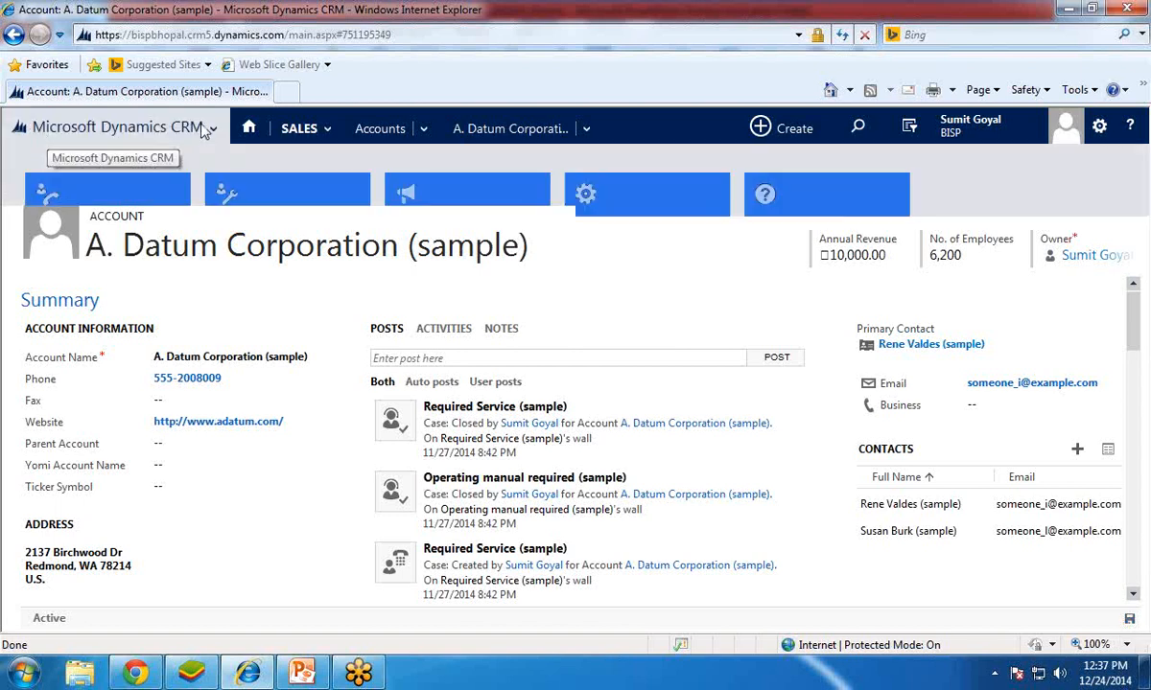
{"action": "left_click", "coordinate": [303, 132]}
{"action": "left_click", "coordinate": [594, 203]}
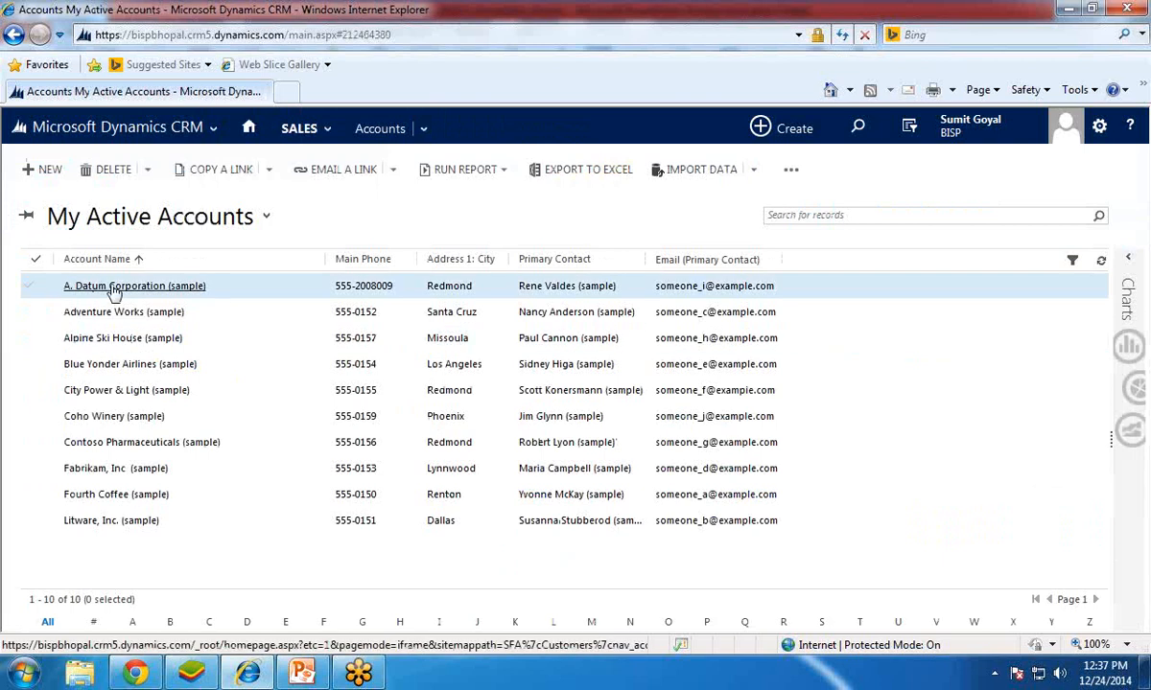
{"action": "left_click", "coordinate": [112, 287]}
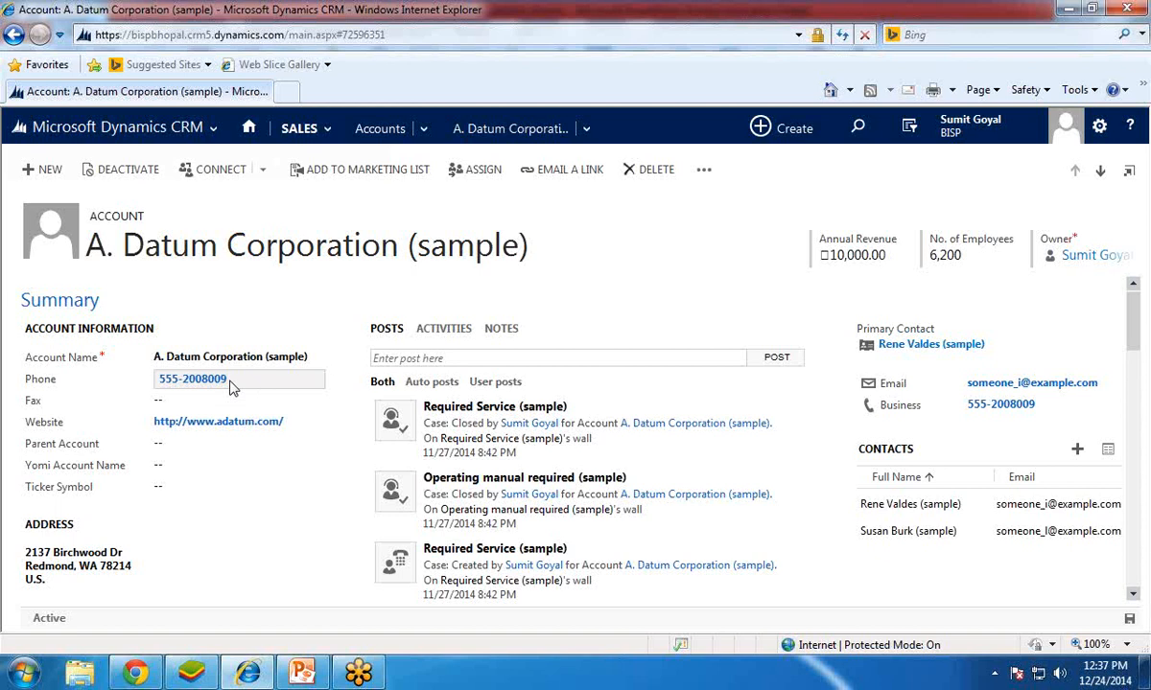
Switch to the PowerPoint presentation and show the closing "Any Question ?" slide
{"action": "key", "text": "alt+Tab"}
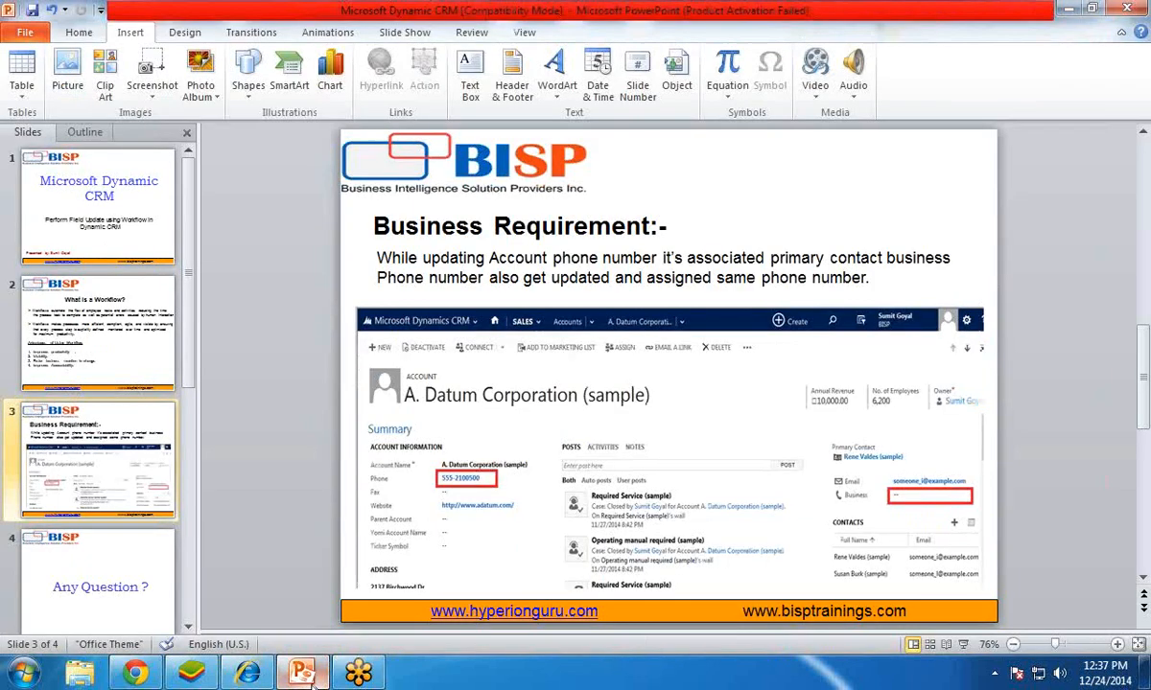
{"action": "left_click", "coordinate": [121, 587]}
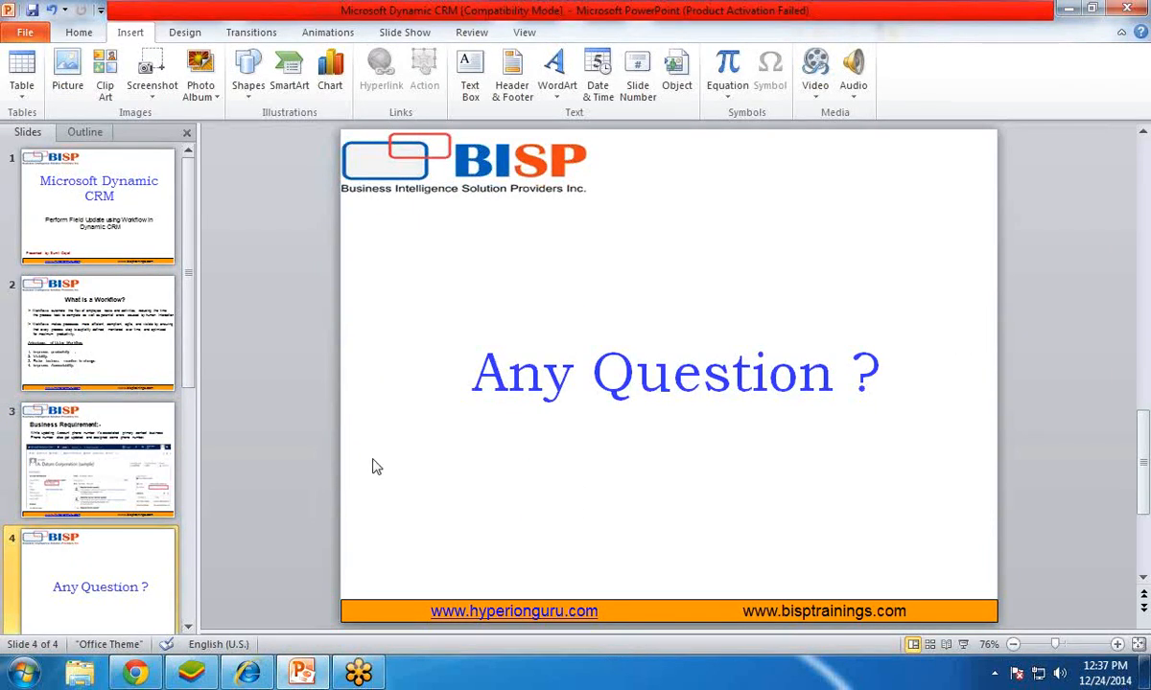